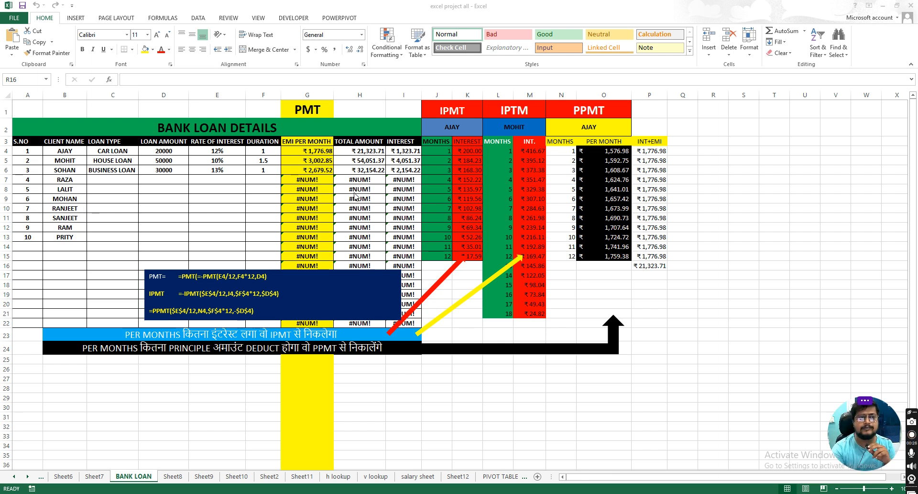
# Step: Browse the list of financial functions to find PMT, IPMT and PPMT
pyautogui.click(163, 19)
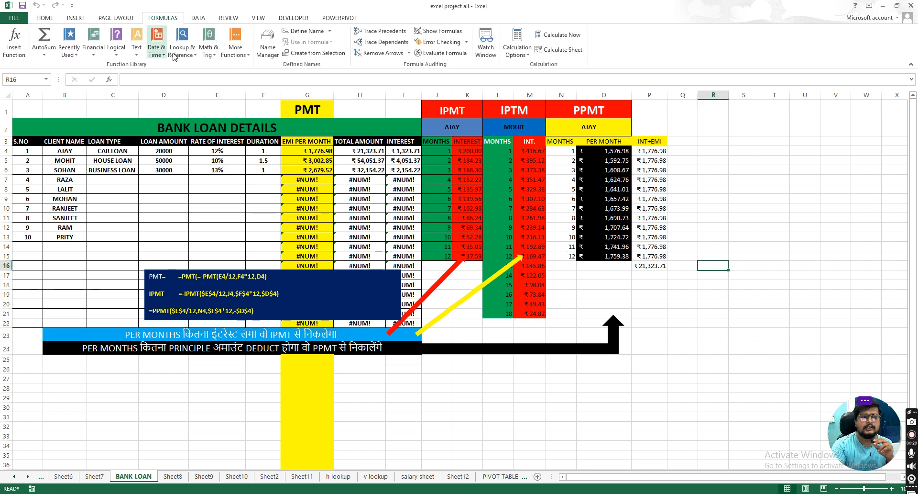
pyautogui.click(94, 53)
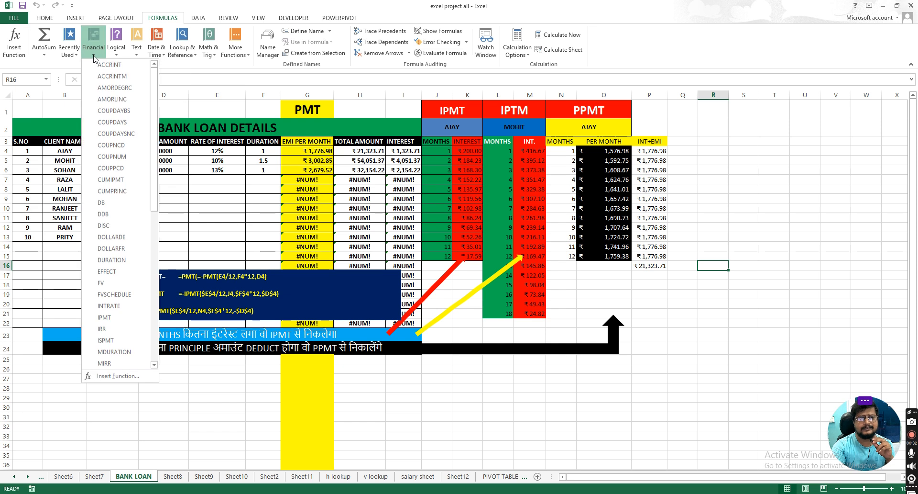
pyautogui.scroll(-10, 122, 287)
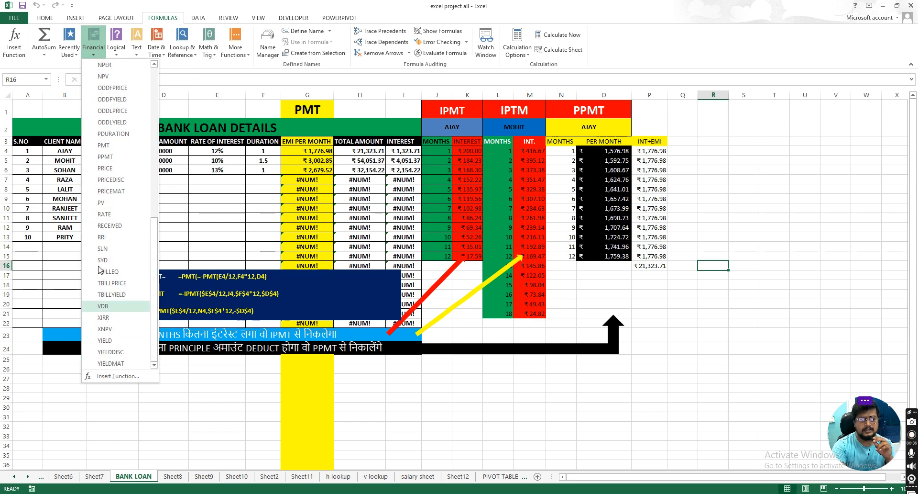
pyautogui.scroll(10, 118, 72)
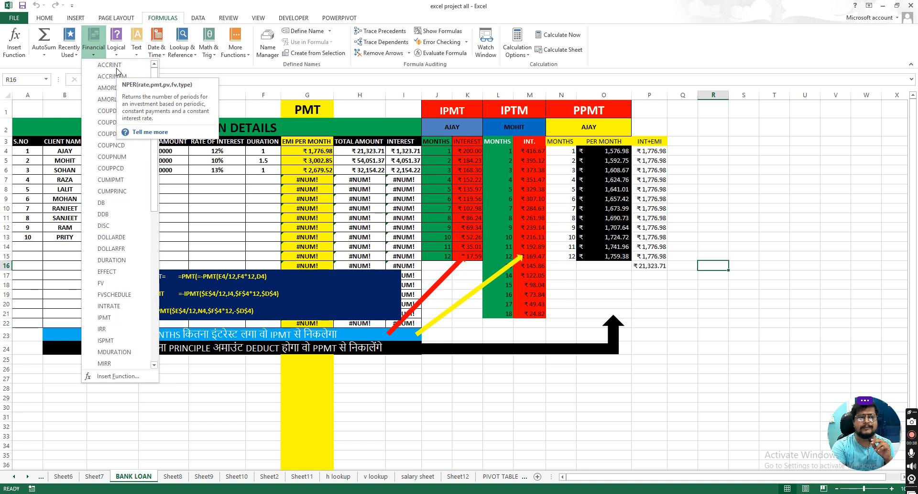
pyautogui.click(385, 388)
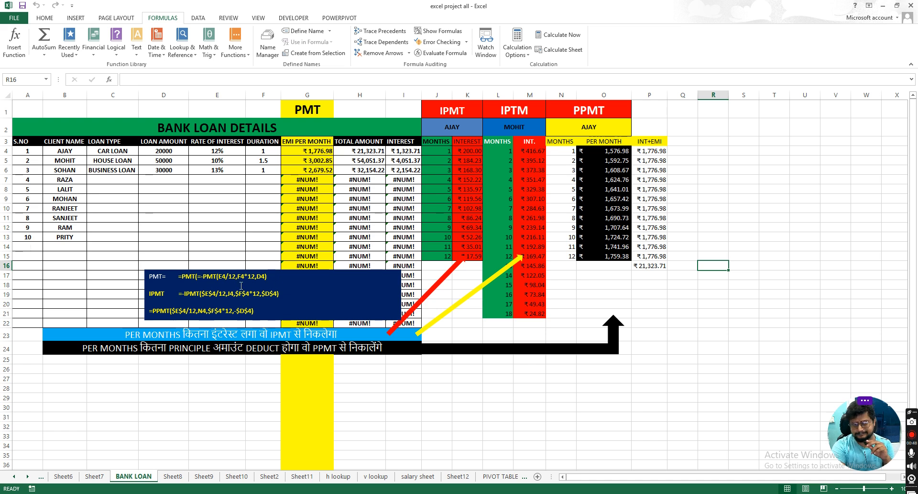
pyautogui.click(493, 226)
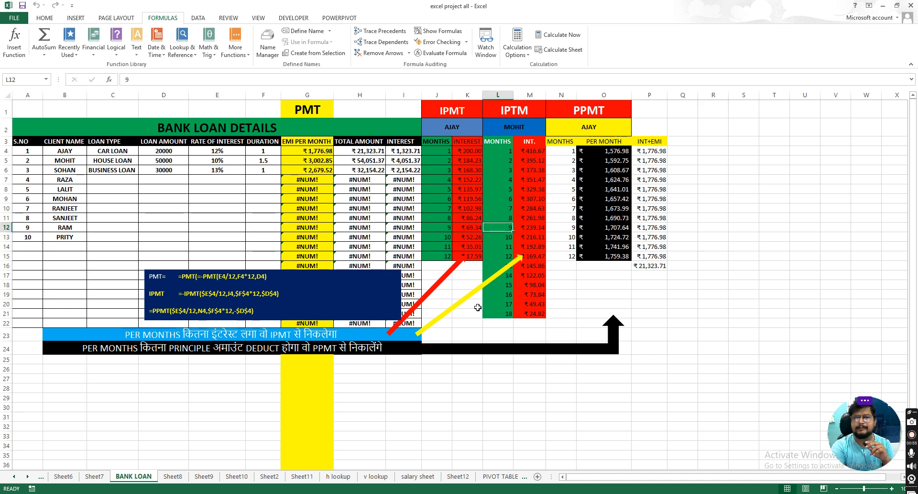
pyautogui.click(309, 302)
pyautogui.click(288, 124)
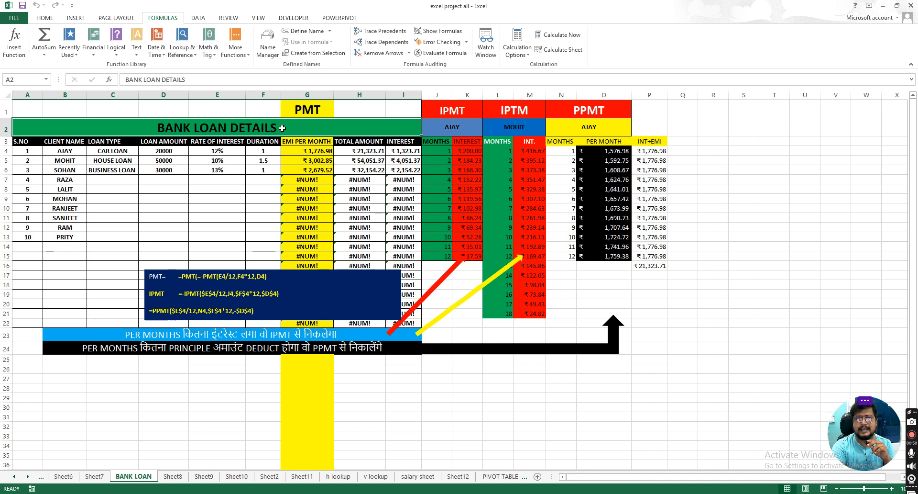
pyautogui.click(89, 103)
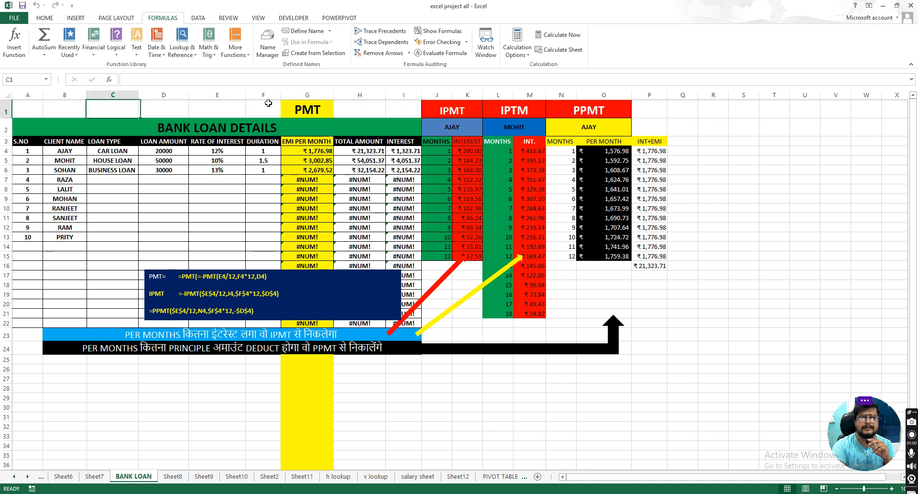
pyautogui.click(530, 151)
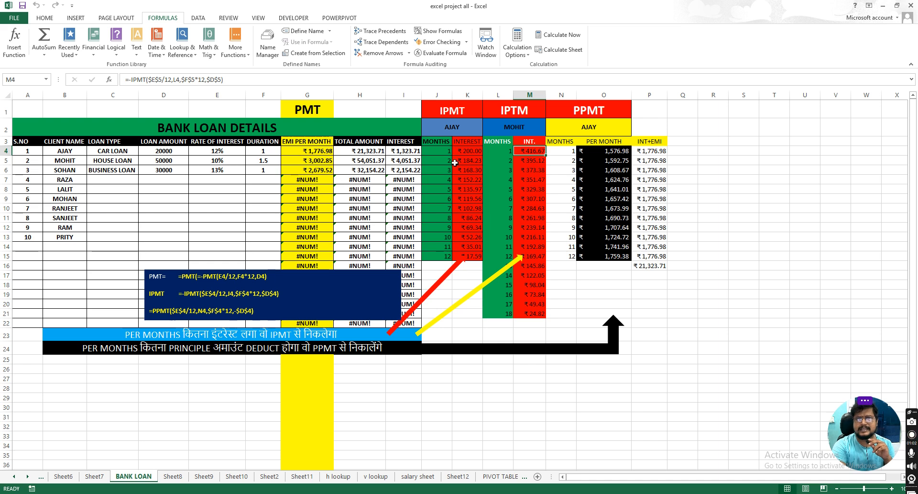
# Step: Move the navy formula notes box up and to the left, over roughly columns C to H in rows 15 to 19
pyautogui.click(313, 288)
pyautogui.moveTo(313, 288)
pyautogui.mouseDown()
pyautogui.moveTo(365, 416)
pyautogui.moveTo(416, 421)
pyautogui.moveTo(364, 250)
pyautogui.moveTo(341, 268)
pyautogui.moveTo(300, 256)
pyautogui.moveTo(295, 282)
pyautogui.mouseUp()
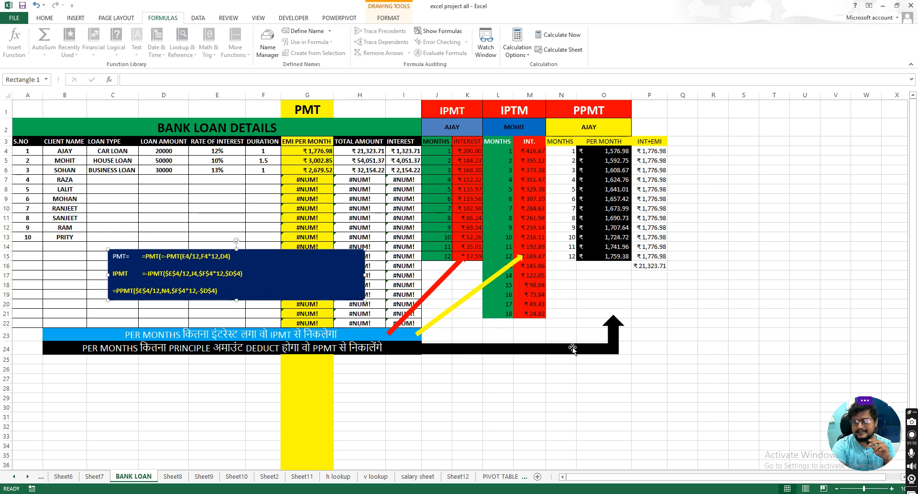
# Step: Review the loan details and monthly schedules in A3:Q22, along with the explanatory notes beneath them and the connecting arrow
pyautogui.moveTo(24, 141)
pyautogui.mouseDown()
pyautogui.moveTo(358, 162)
pyautogui.moveTo(562, 217)
pyautogui.moveTo(660, 258)
pyautogui.moveTo(670, 318)
pyautogui.moveTo(688, 326)
pyautogui.mouseUp()
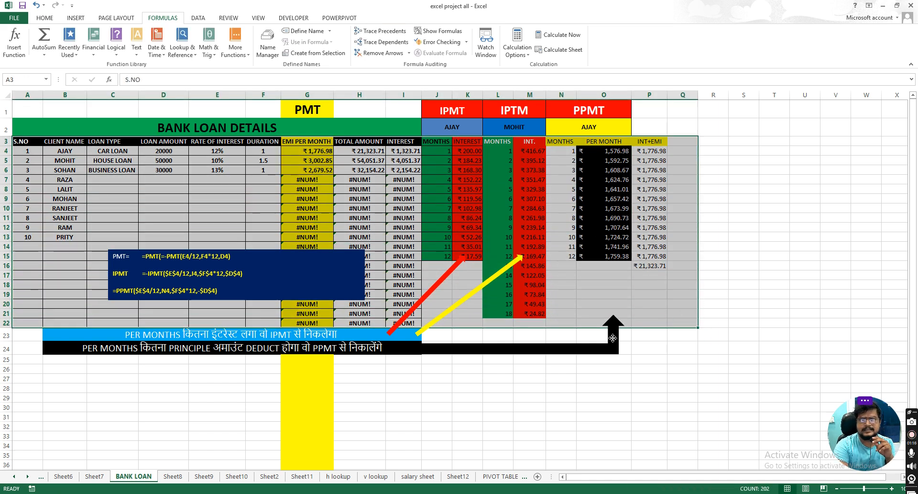
pyautogui.click(613, 338)
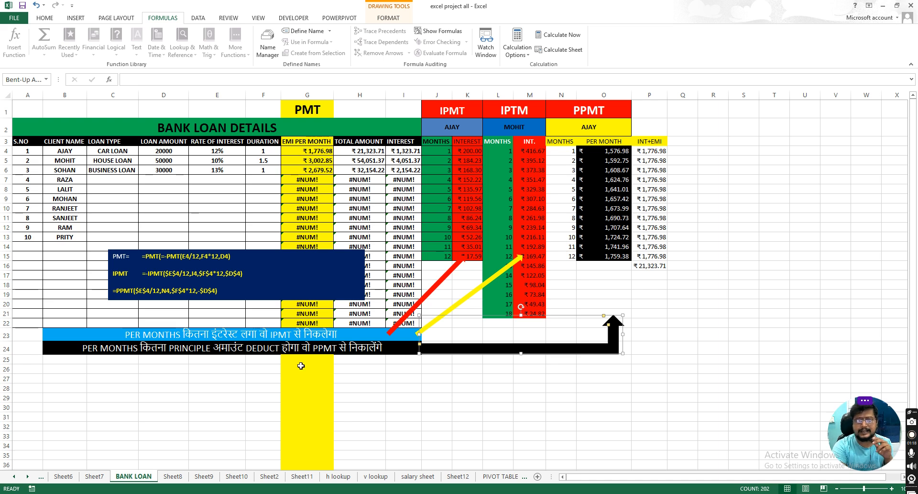
pyautogui.click(256, 333)
pyautogui.click(222, 352)
pyautogui.click(252, 324)
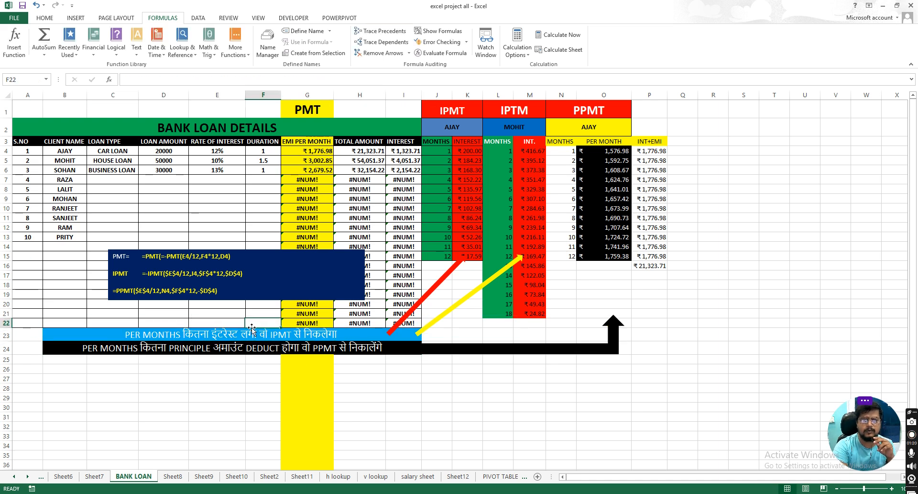
pyautogui.click(282, 277)
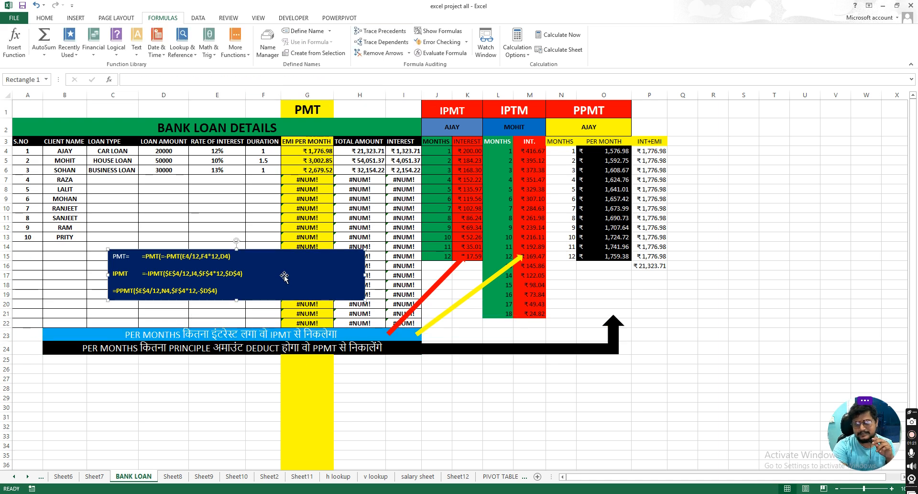
pyautogui.click(217, 333)
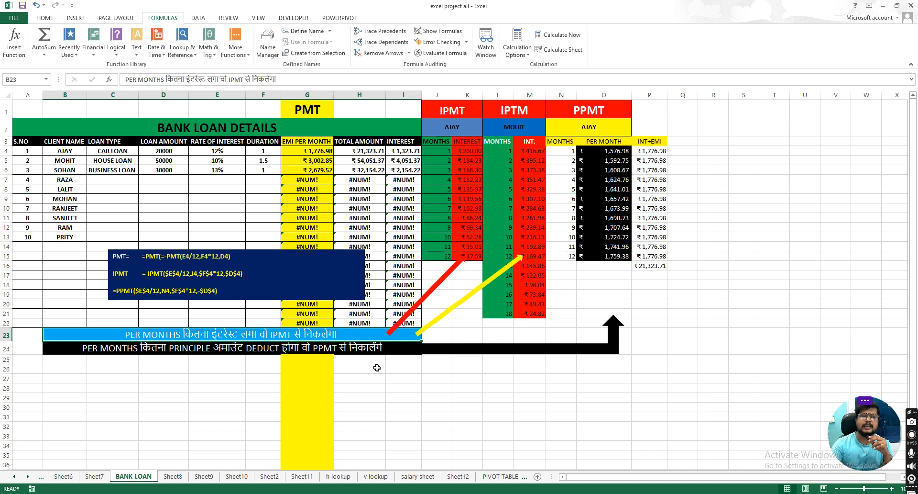
pyautogui.click(234, 127)
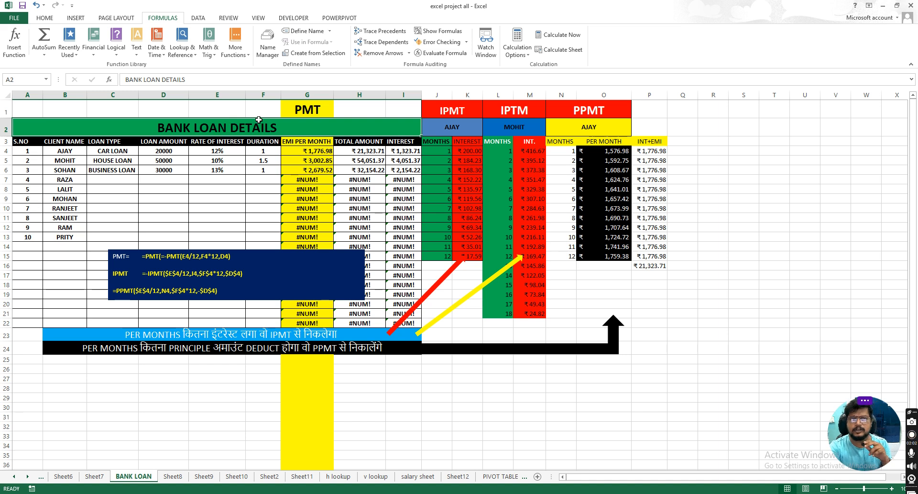
pyautogui.click(198, 180)
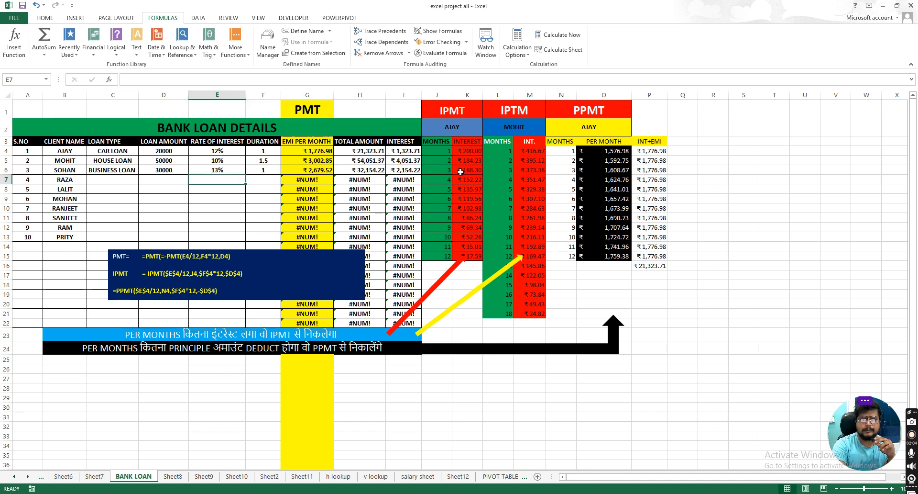
# Step: Examine the PMT and IPMT formulas written in the navy notes box, highlighting each line
pyautogui.click(199, 299)
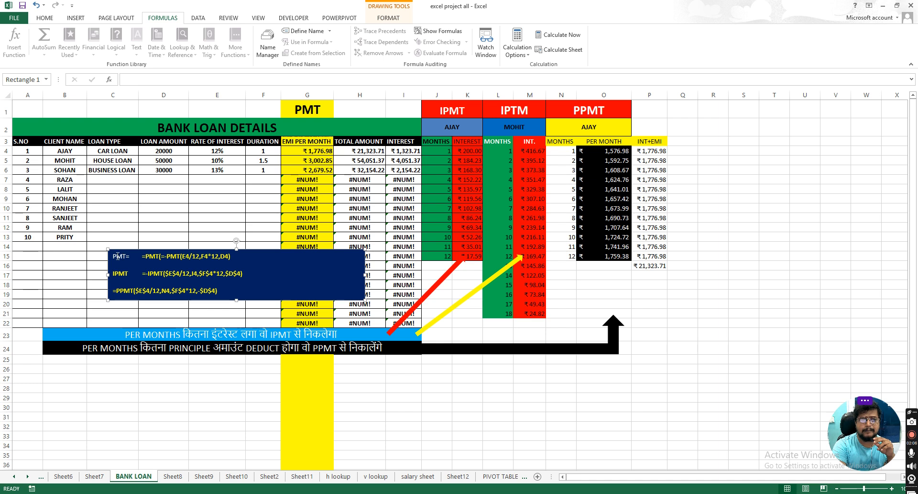
pyautogui.moveTo(114, 255); pyautogui.dragTo(234, 256)
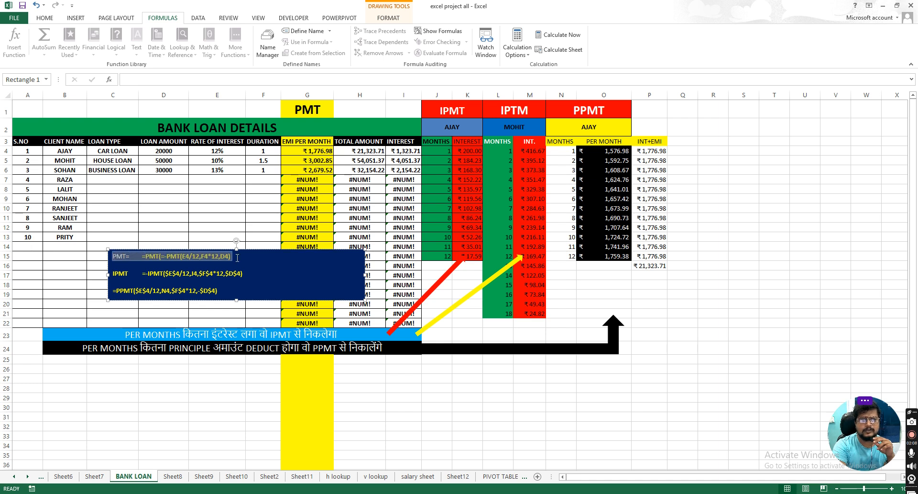
pyautogui.click(115, 290)
pyautogui.moveTo(143, 257); pyautogui.dragTo(230, 259)
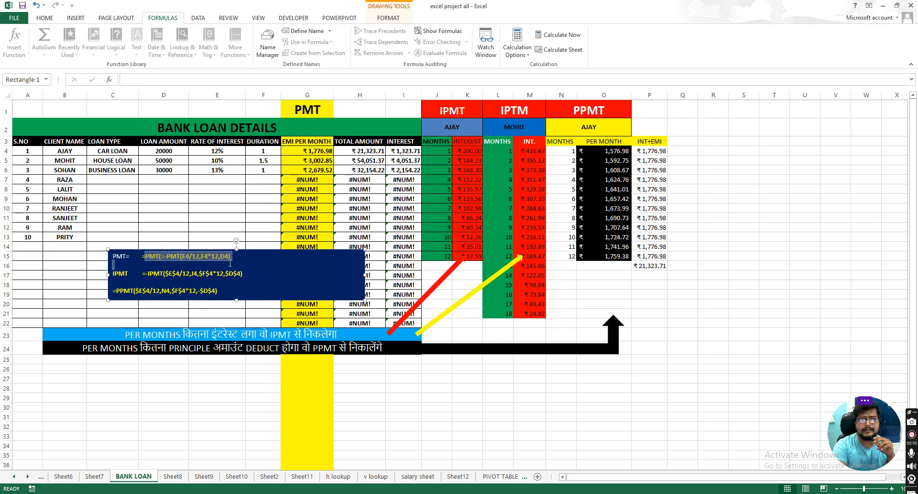
pyautogui.click(247, 261)
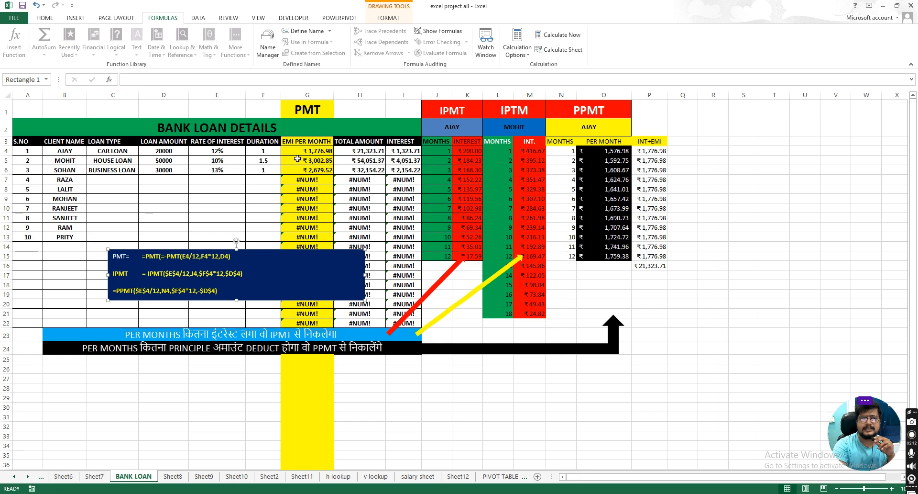
pyautogui.moveTo(142, 257); pyautogui.dragTo(235, 256)
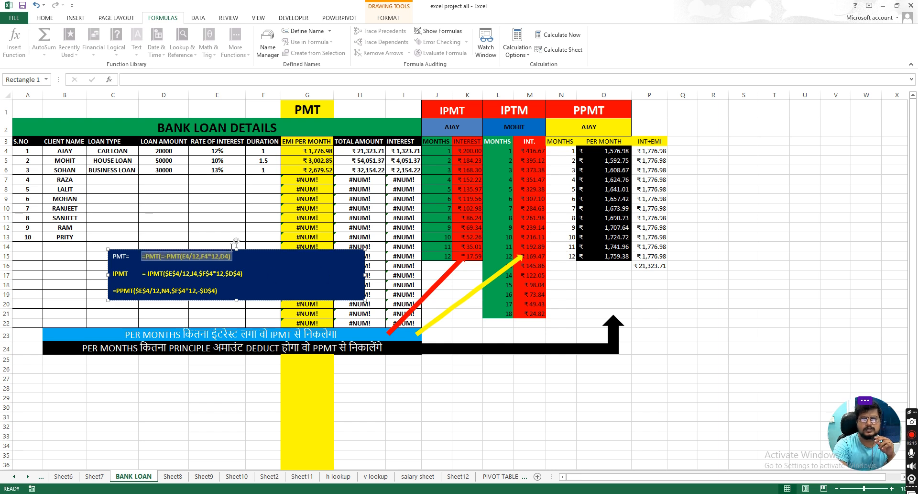
pyautogui.click(262, 269)
pyautogui.moveTo(139, 273); pyautogui.dragTo(254, 273)
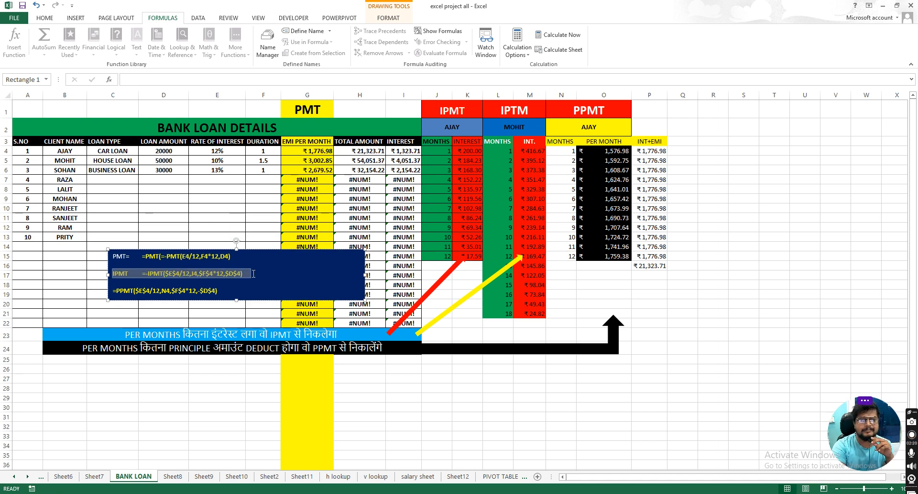
pyautogui.click(163, 258)
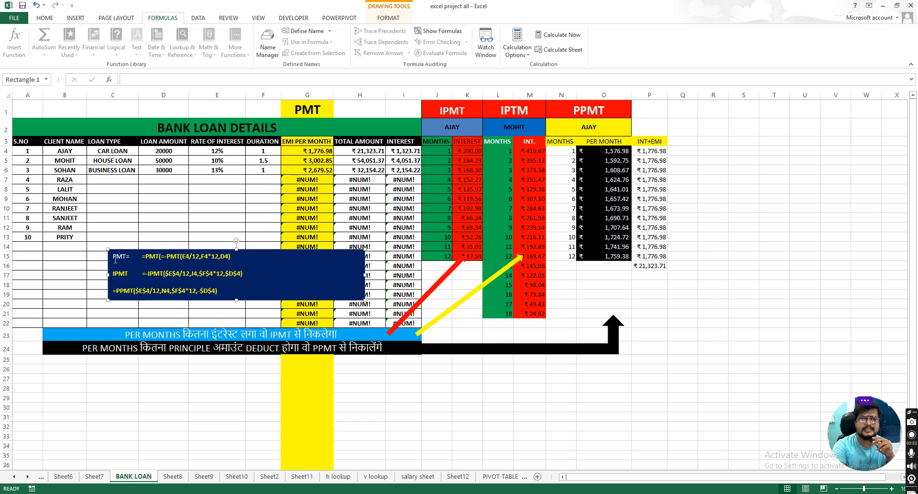
pyautogui.moveTo(115, 258); pyautogui.dragTo(239, 256)
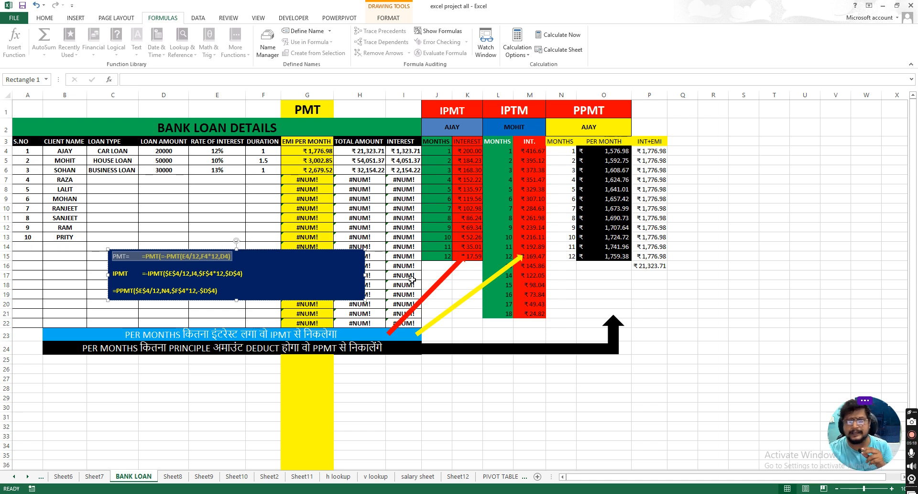
pyautogui.doubleClick(186, 276)
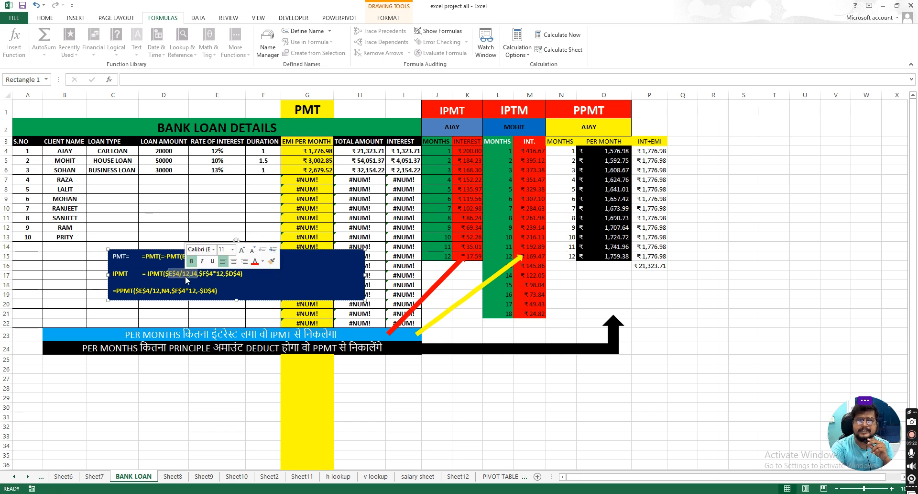
pyautogui.tripleClick(185, 276)
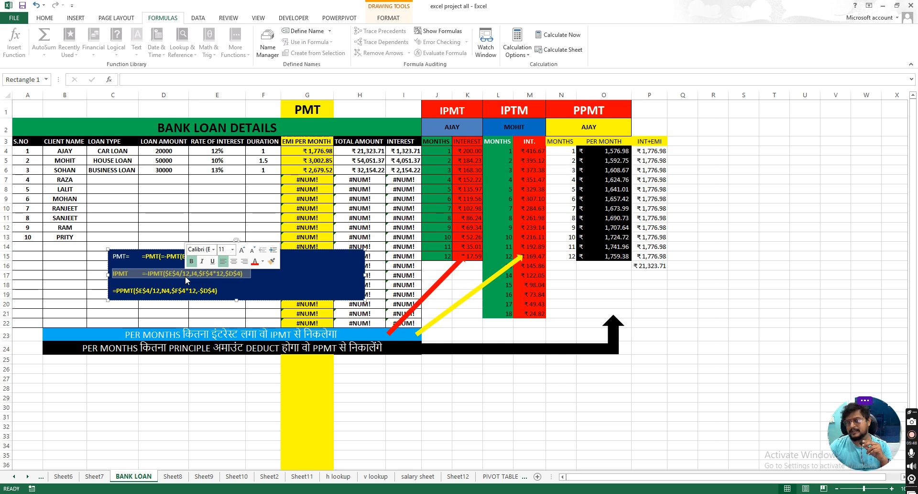
# Step: Inspect the second interest schedule in L1:M21, its IPMT formula in M4 and the PMT formula in G4
pyautogui.moveTo(509, 109); pyautogui.dragTo(526, 314)
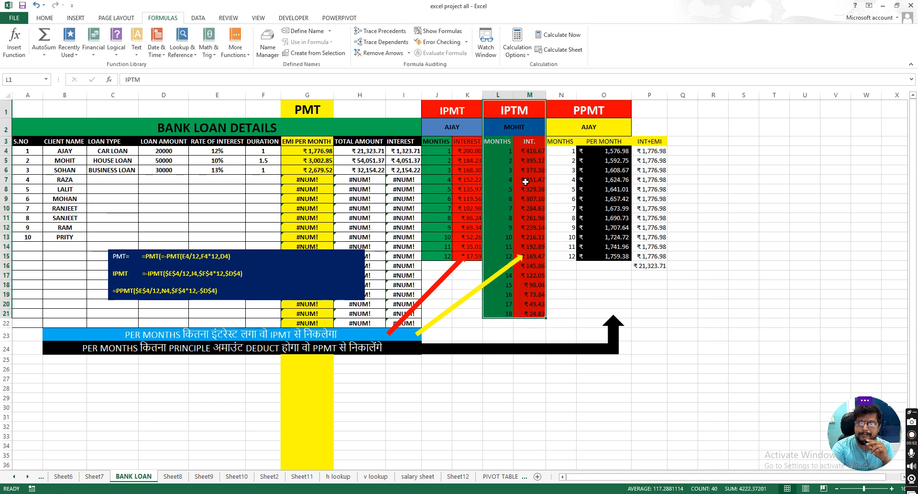
pyautogui.click(535, 152)
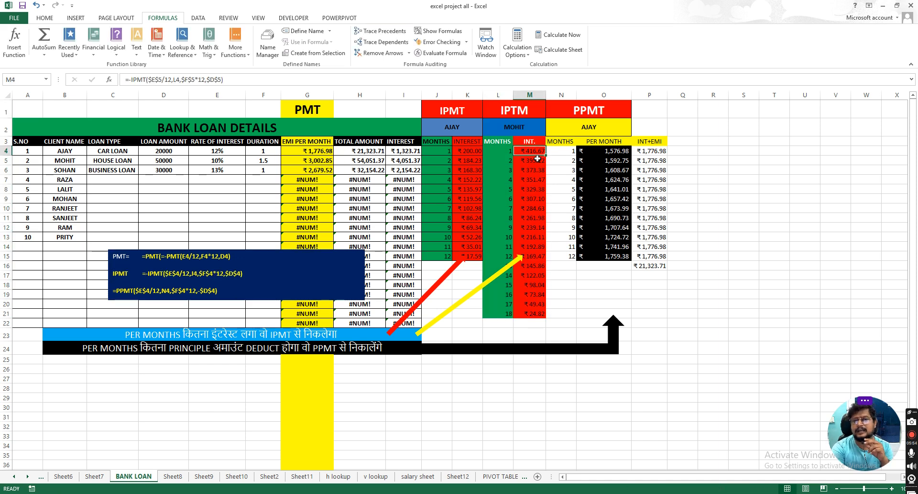
pyautogui.doubleClick(530, 152)
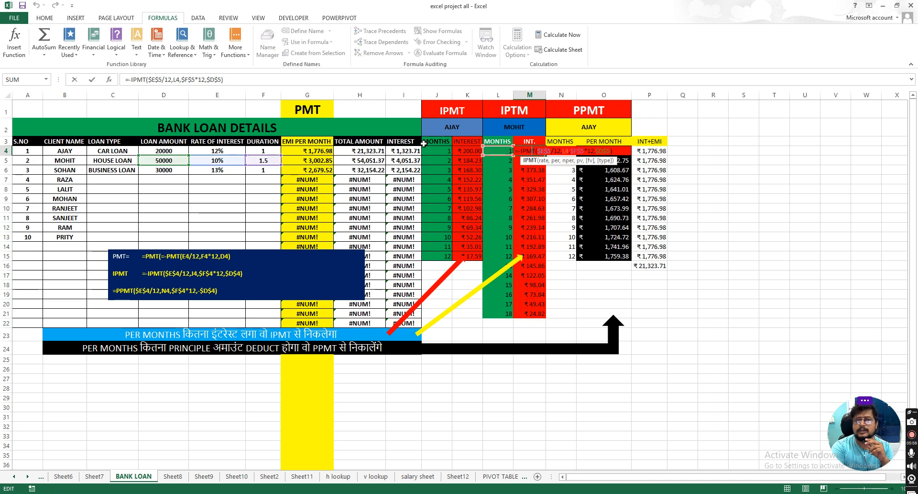
pyautogui.click(298, 153)
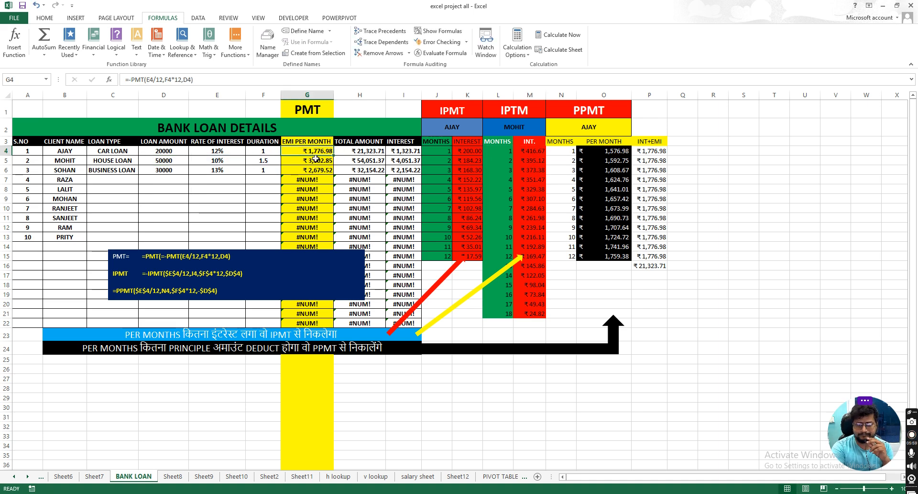
pyautogui.click(679, 331)
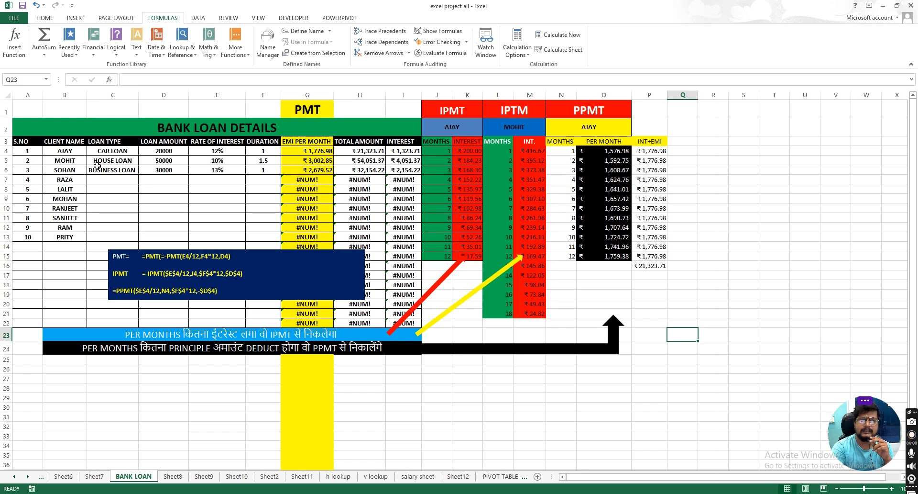
# Step: Review the first client's loan in row 4: loan type, loan amount, rate of interest and duration
pyautogui.click(64, 152)
pyautogui.click(121, 152)
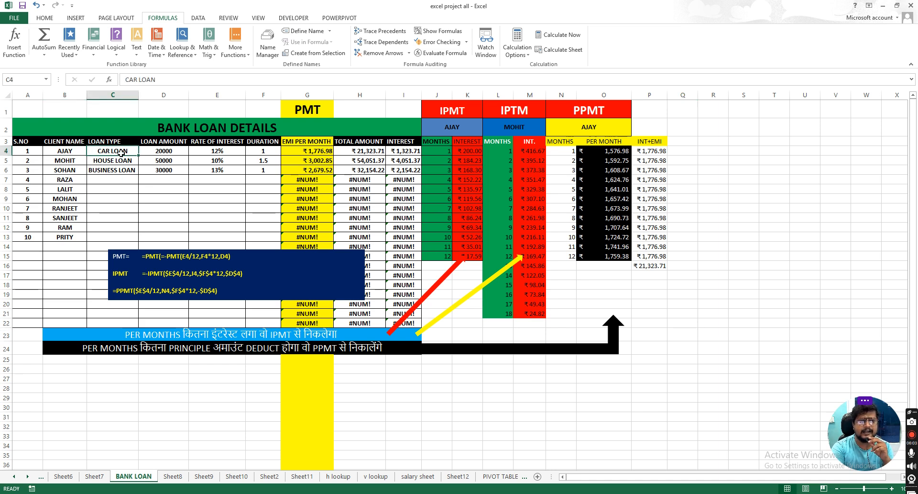
pyautogui.click(163, 152)
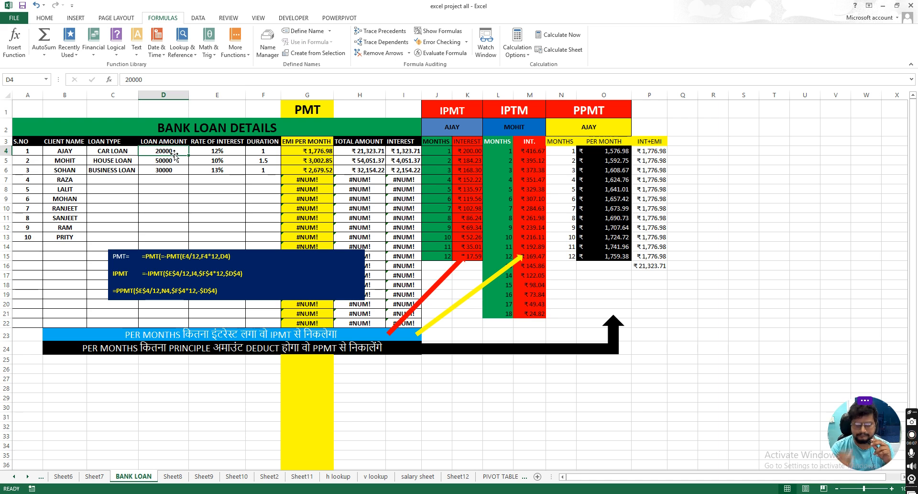
pyautogui.click(225, 149)
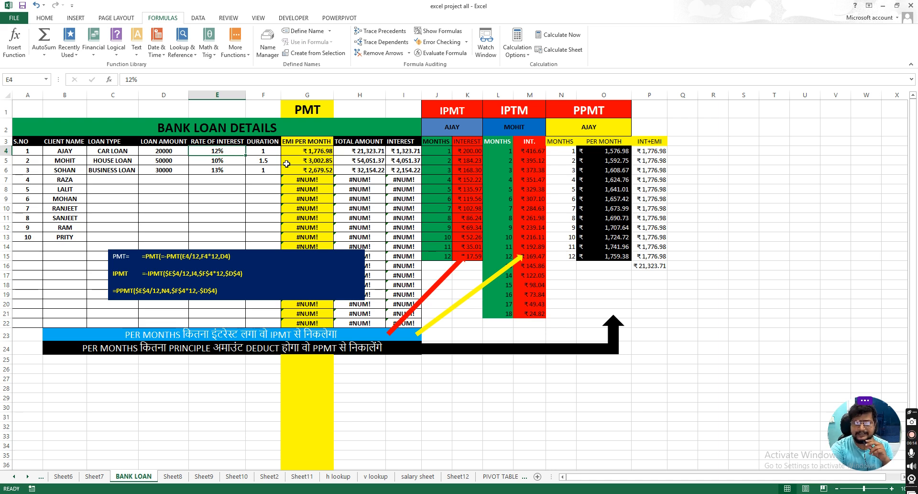
pyautogui.click(264, 149)
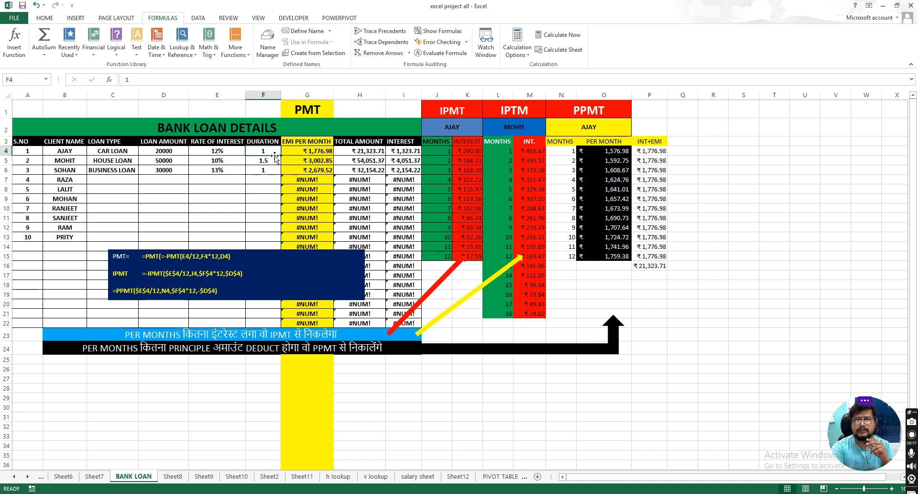
# Step: Highlight the PMT formula line in the navy notes box and inspect the matching EMI formula in G4
pyautogui.click(149, 255)
pyautogui.tripleClick(149, 256)
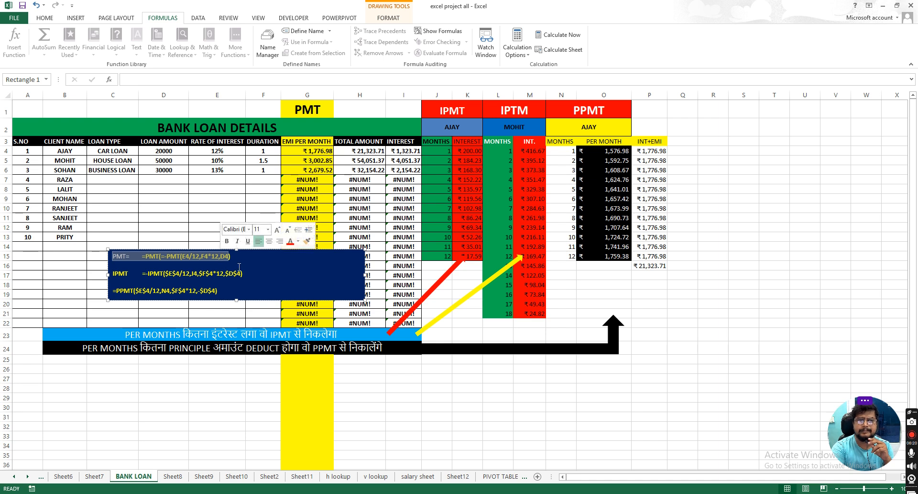
pyautogui.click(317, 152)
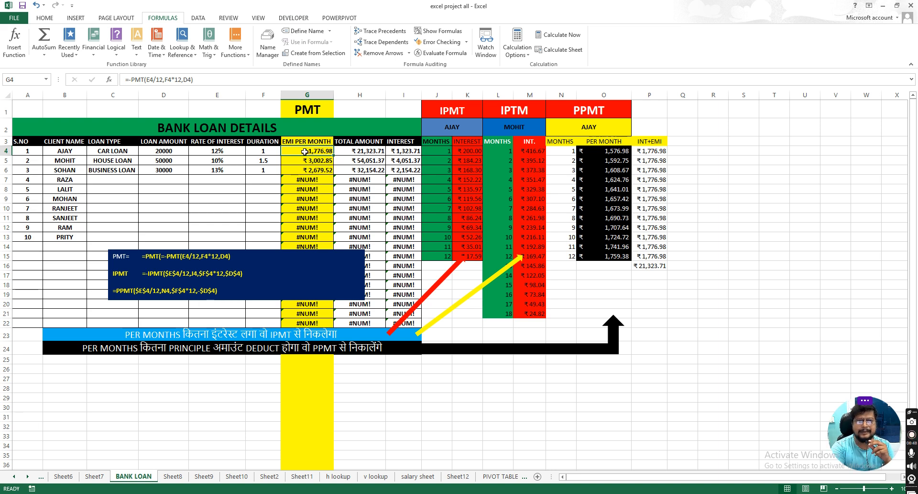
# Step: Examine the total amount formula in H4 and the interest formula in I4, along with the EMI, duration and loan amount they use
pyautogui.click(359, 151)
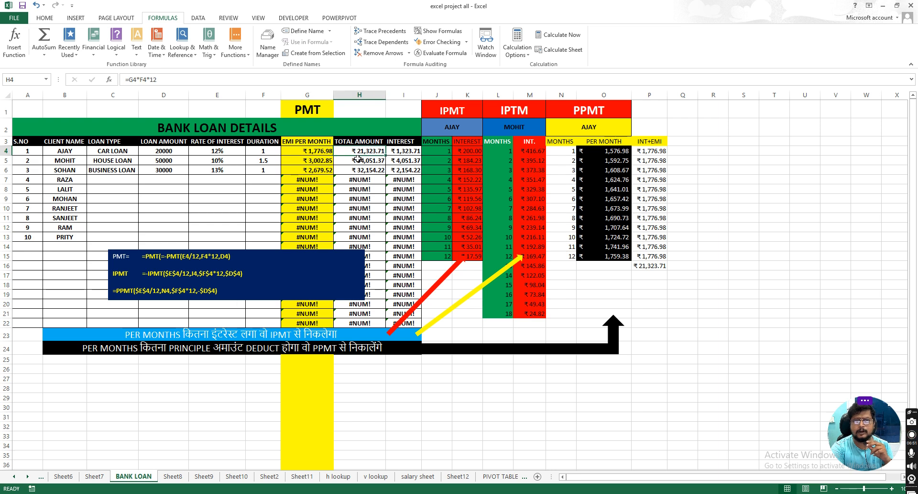
pyautogui.moveTo(361, 141); pyautogui.dragTo(361, 175)
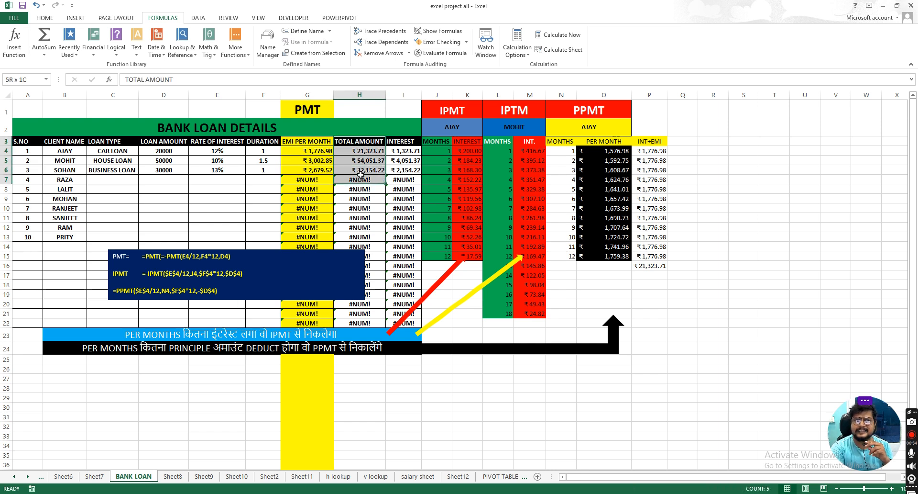
pyautogui.click(315, 151)
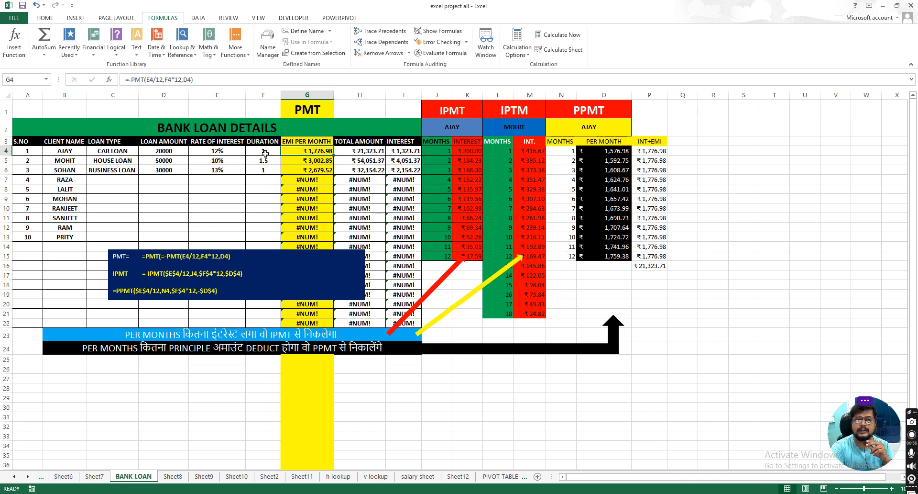
pyautogui.click(266, 153)
pyautogui.click(363, 151)
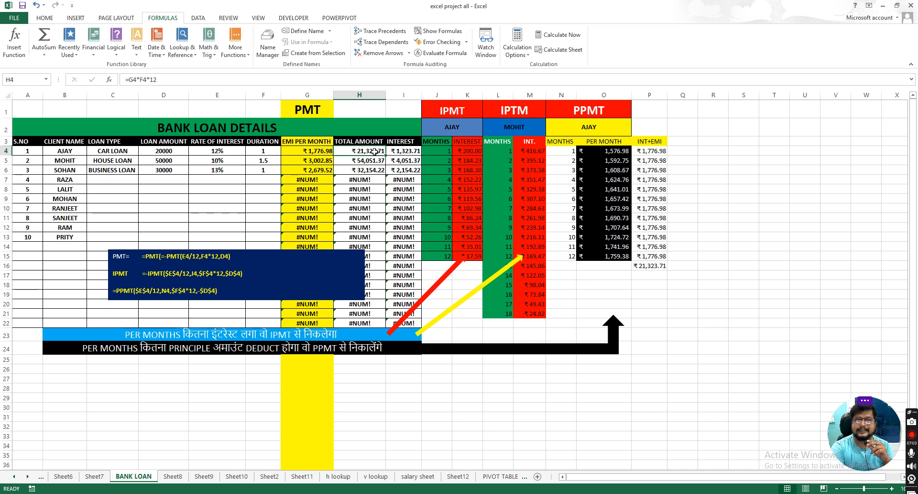
pyautogui.click(158, 152)
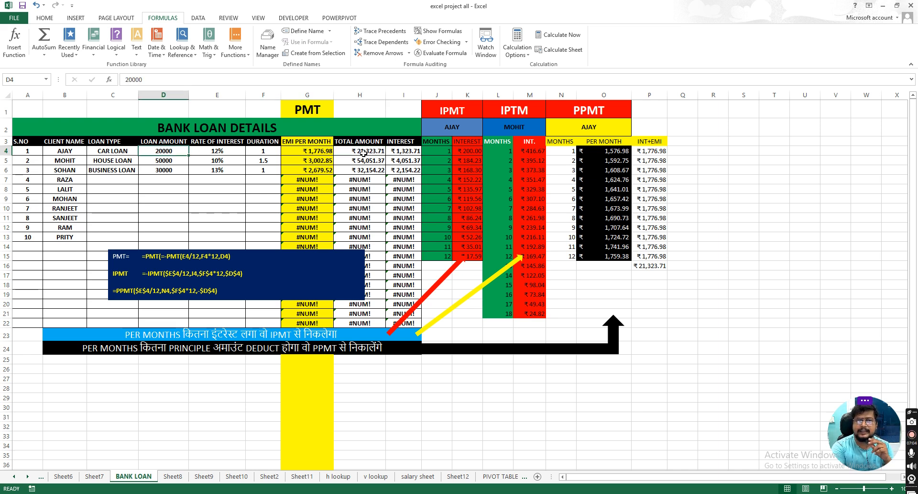
pyautogui.click(372, 153)
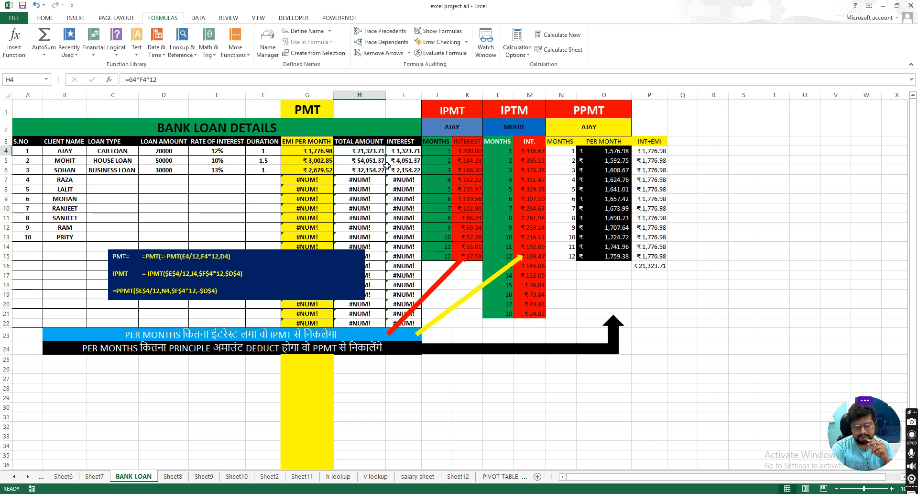
pyautogui.click(404, 151)
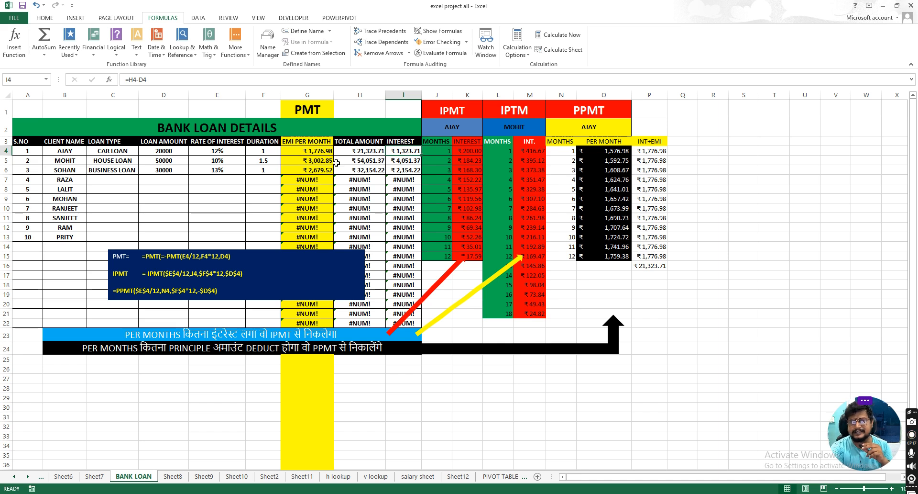
# Step: Compare the EMI and total amount in row 4 with the loan amounts in column D
pyautogui.click(299, 151)
pyautogui.click(357, 152)
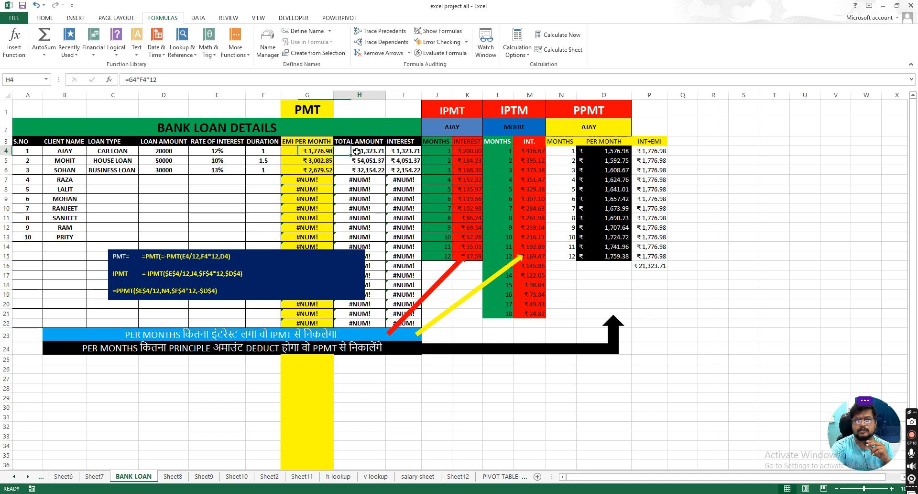
pyautogui.click(170, 152)
pyautogui.moveTo(172, 145); pyautogui.dragTo(174, 240)
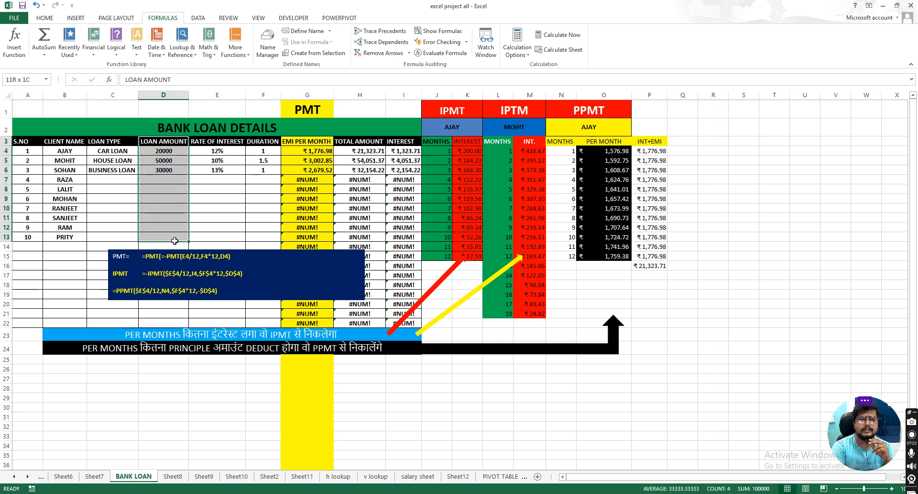
pyautogui.click(176, 151)
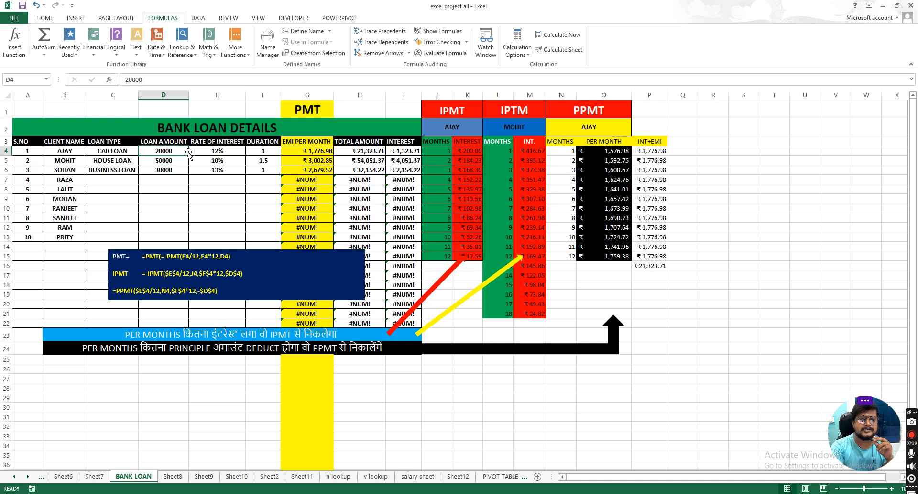
pyautogui.click(172, 170)
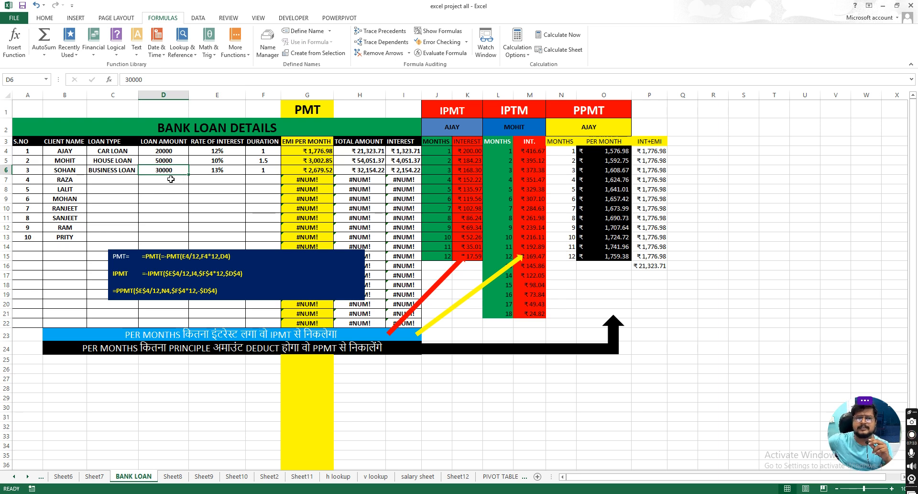
pyautogui.click(366, 151)
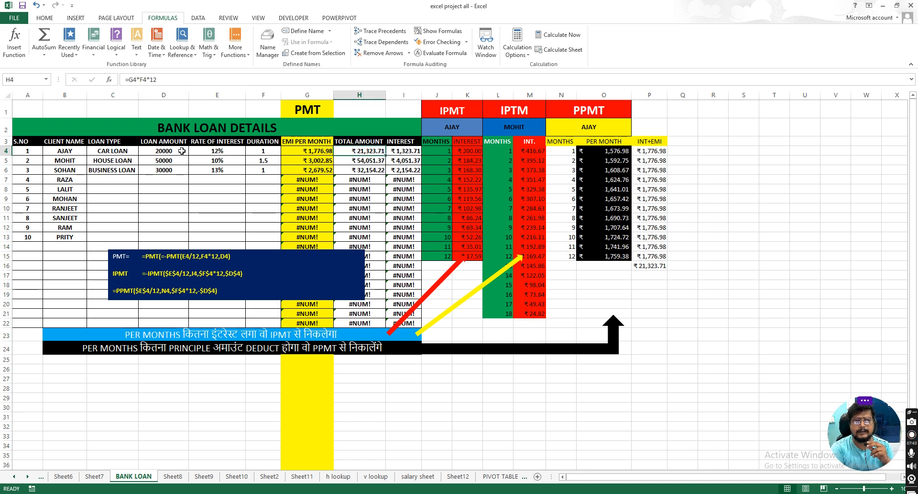
pyautogui.click(170, 151)
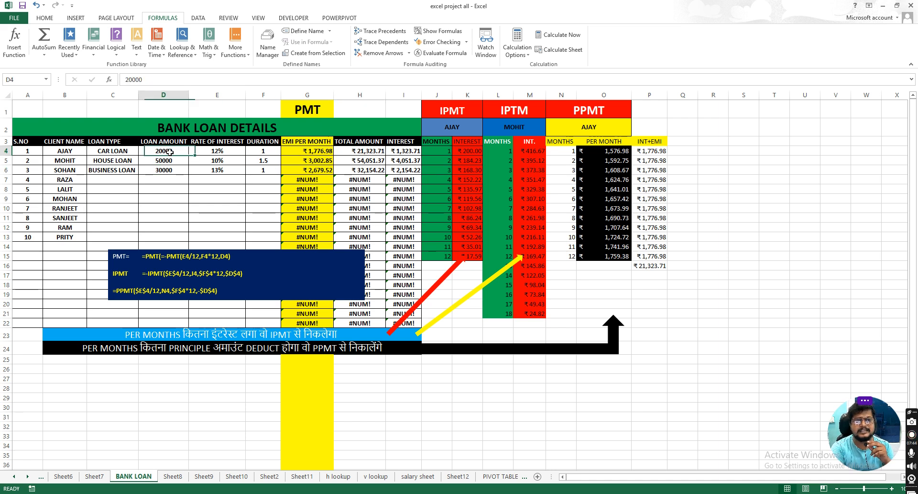
# Step: Examine the total interest in I4 alongside the first monthly interest schedule, highlighting K3:K15
pyautogui.click(412, 152)
pyautogui.moveTo(420, 155); pyautogui.dragTo(415, 294)
pyautogui.click(417, 150)
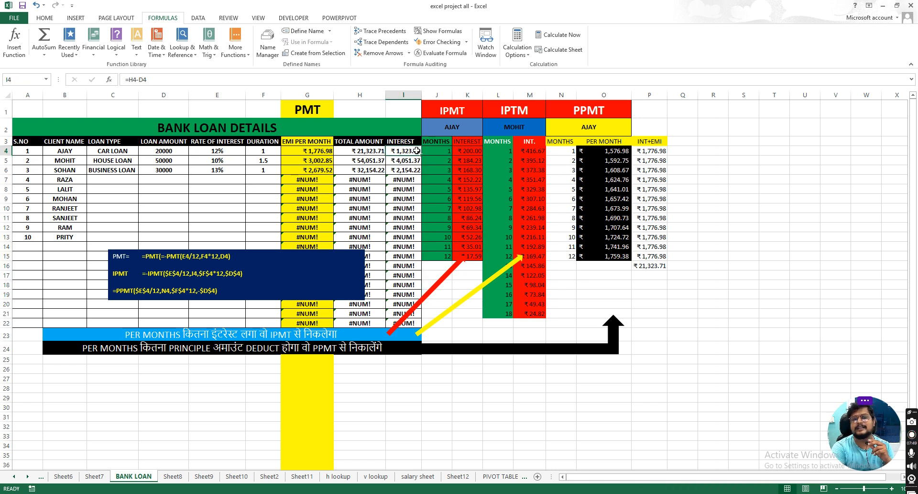
pyautogui.click(442, 141)
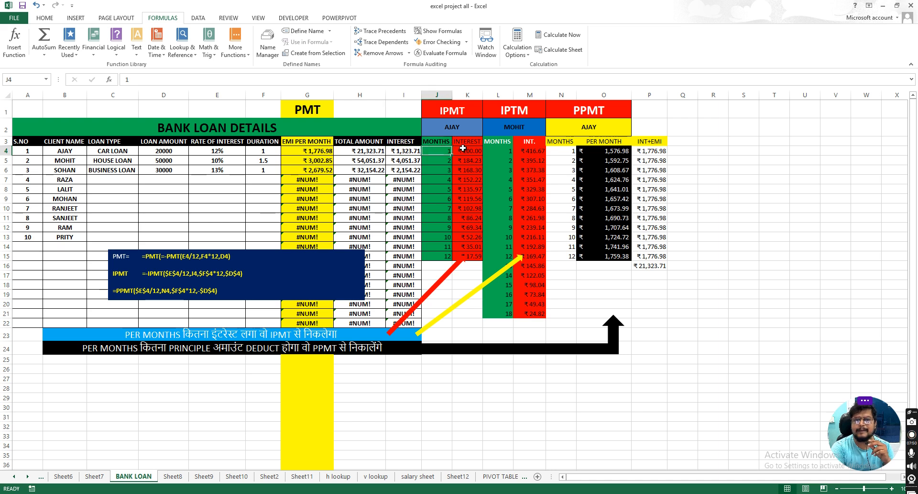
pyautogui.click(473, 141)
pyautogui.moveTo(473, 161); pyautogui.dragTo(471, 255)
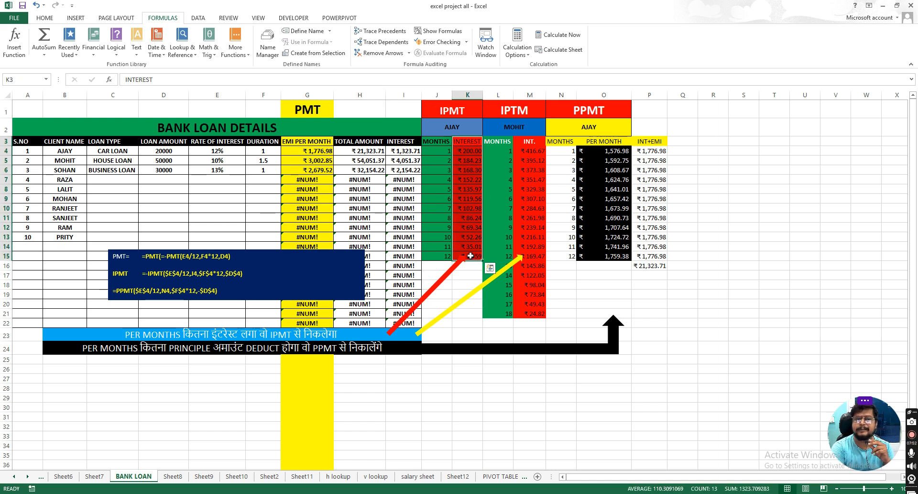
# Step: Compare the EMI formula in G4 with the IPMT formulas for months 1 and 2 in K4 and K5
pyautogui.click(315, 151)
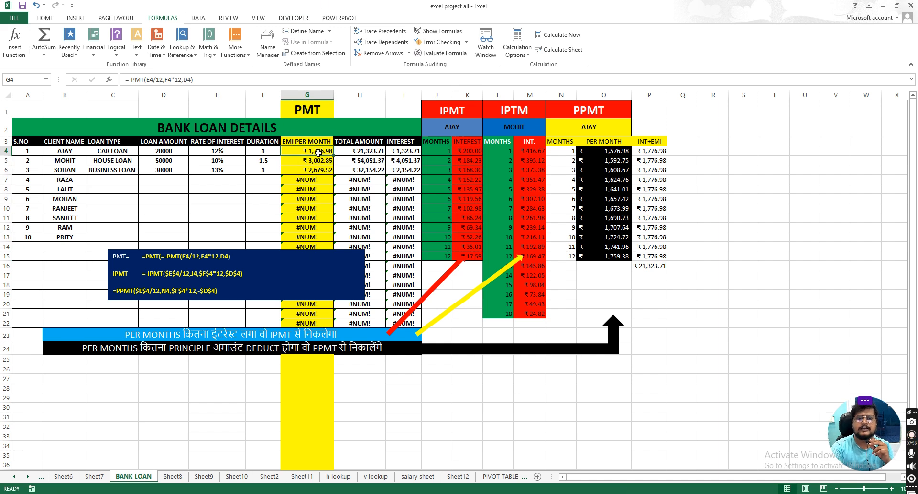
pyautogui.click(467, 151)
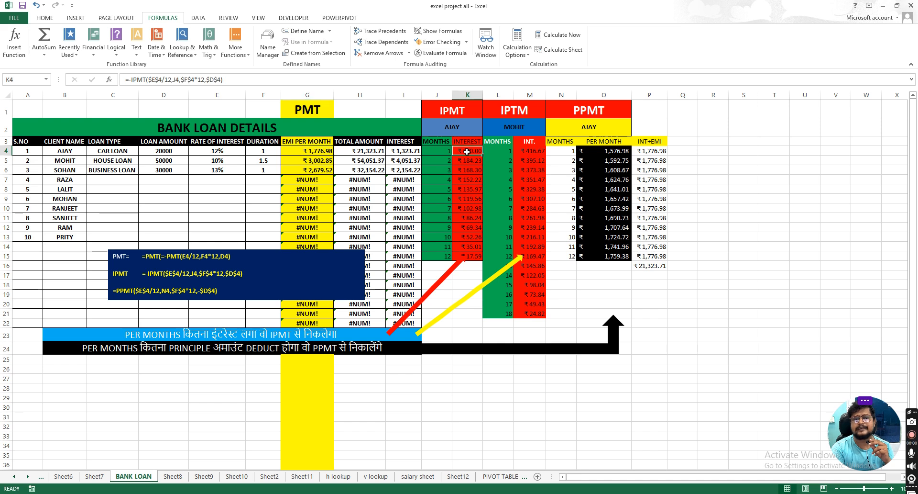
pyautogui.click(317, 152)
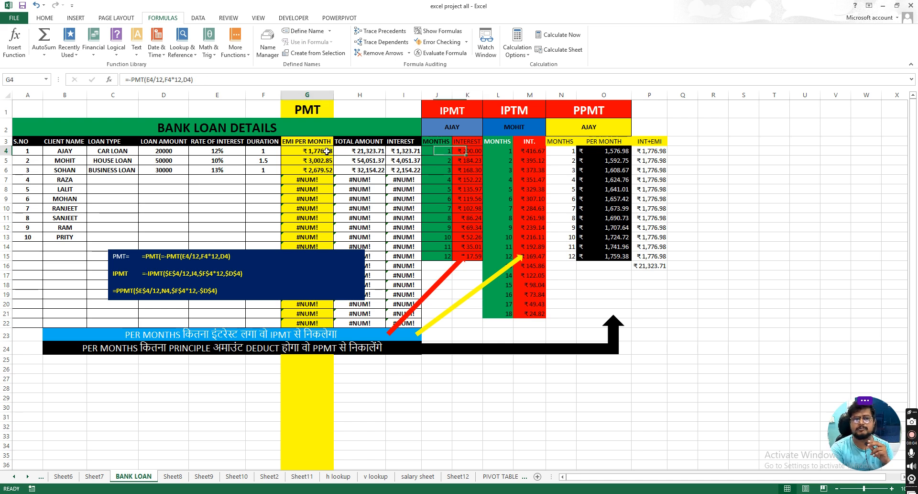
pyautogui.click(466, 162)
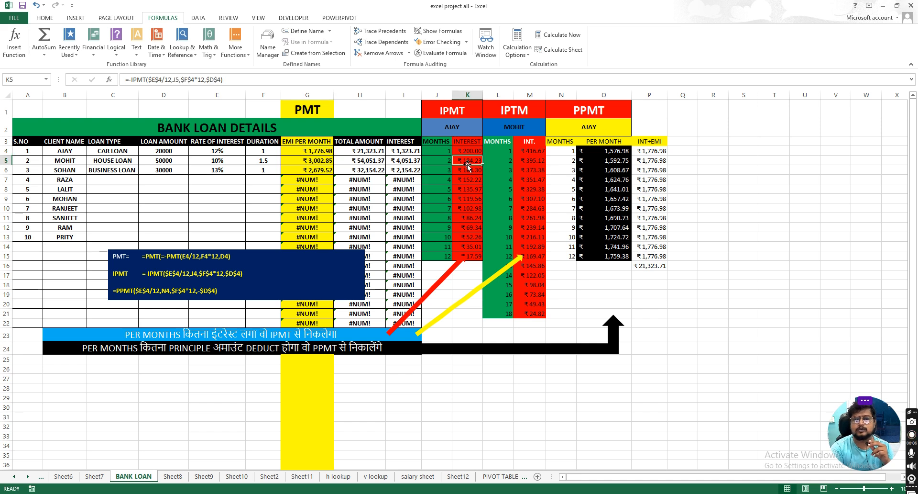
pyautogui.click(320, 153)
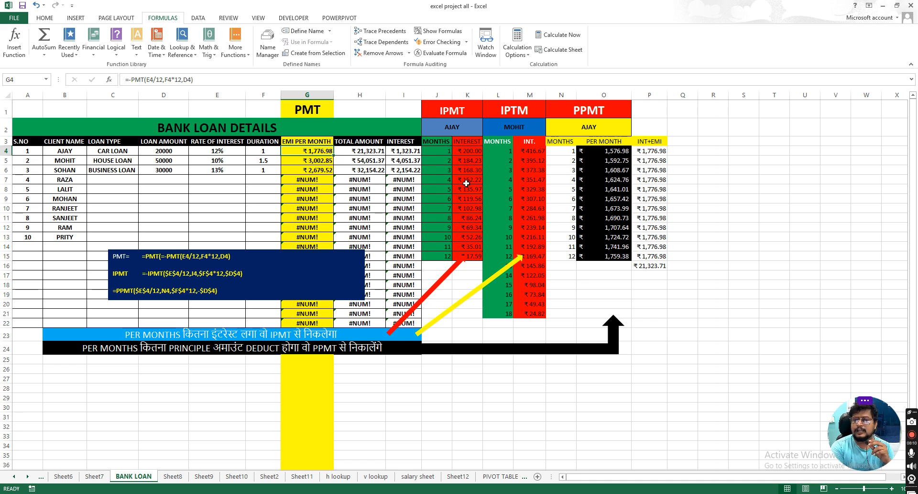
# Step: Highlight the interest column K3:K15 and inspect the IPMT formula for month 11 in K14
pyautogui.moveTo(470, 142); pyautogui.dragTo(474, 260)
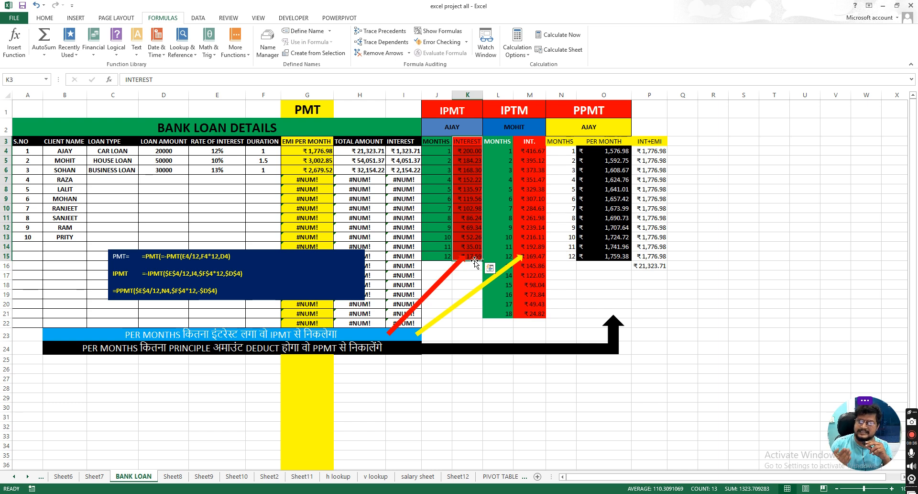
pyautogui.scroll(-1, 474, 260)
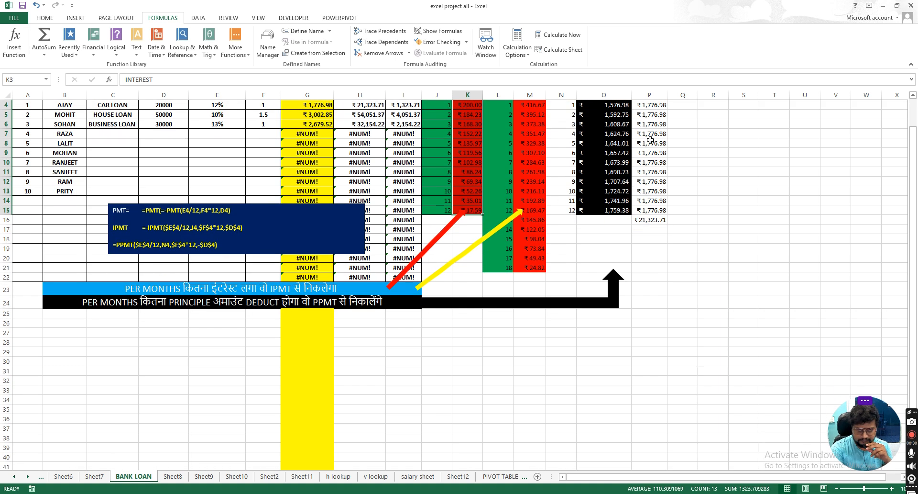
pyautogui.click(475, 202)
pyautogui.scroll(1, 474, 206)
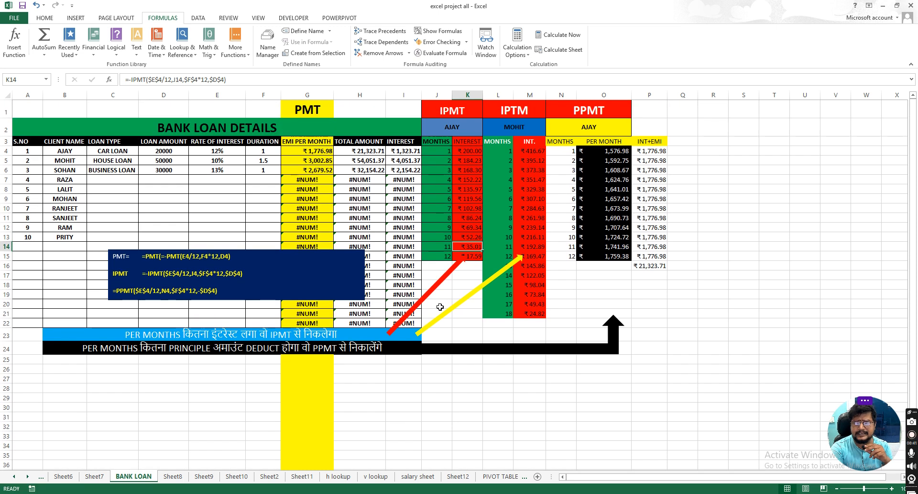
# Step: Delete the red and yellow arrows that link the blue IPMT note to the two interest schedules
pyautogui.click(448, 274)
pyautogui.press('Delete')
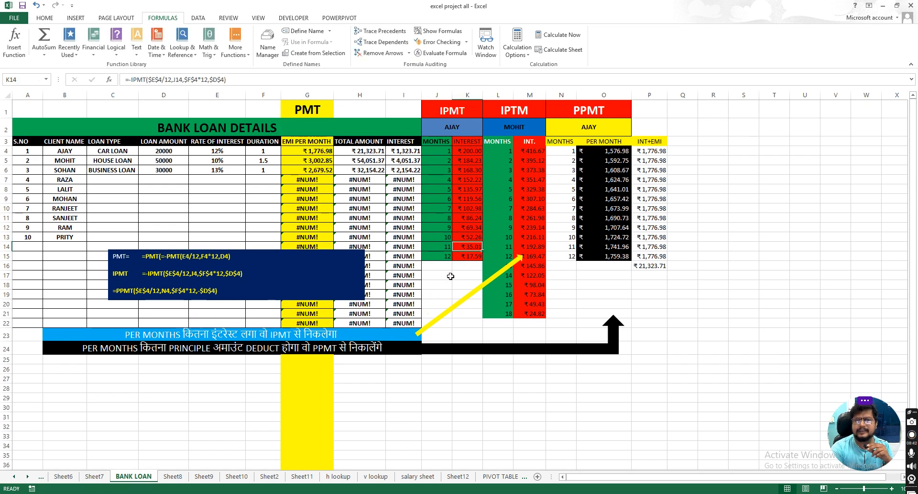
pyautogui.click(462, 297)
pyautogui.press('Delete')
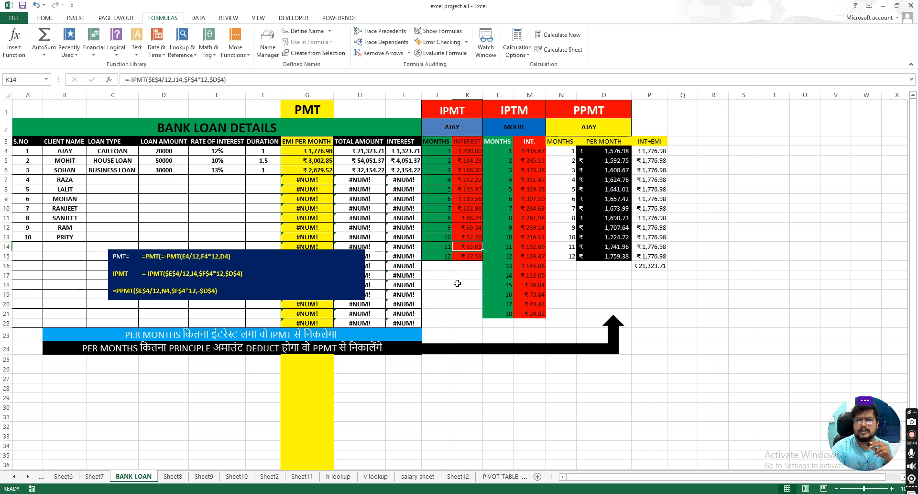
# Step: Inspect the IPMT formulas for months 1 to 5 of the first interest schedule in K4:K8
pyautogui.click(469, 150)
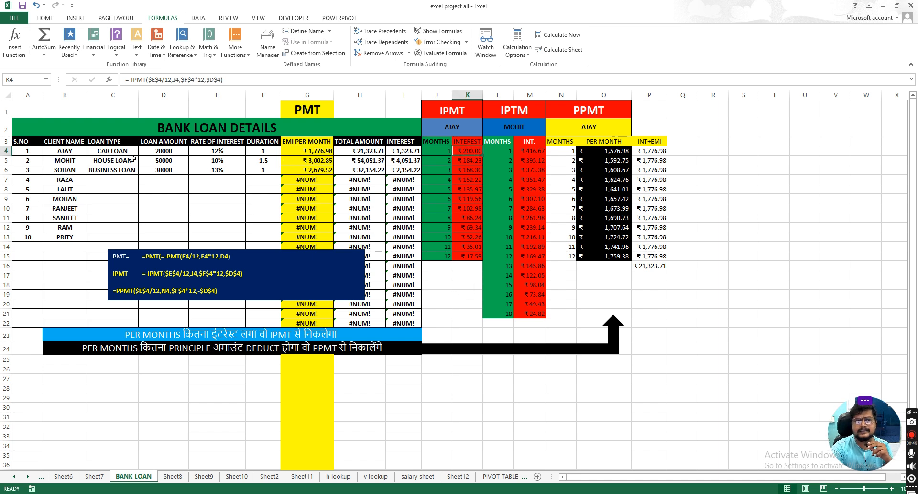
pyautogui.click(468, 161)
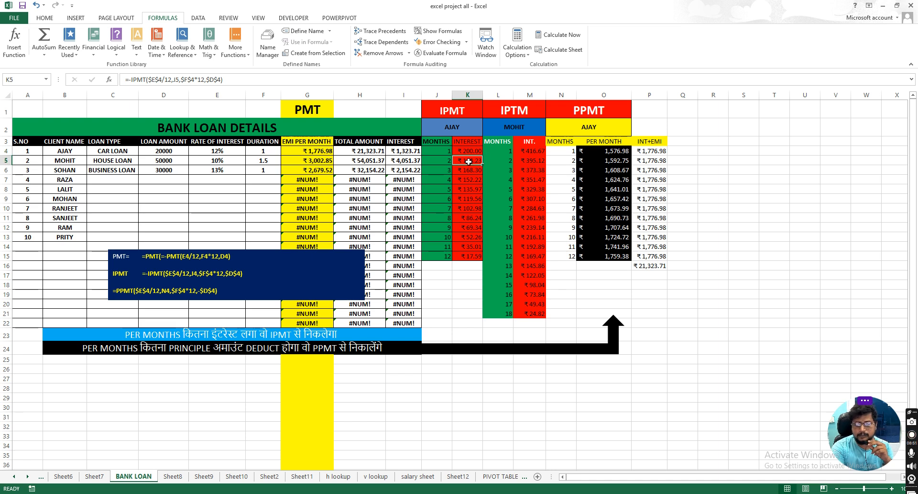
pyautogui.click(468, 171)
pyautogui.click(468, 179)
pyautogui.click(467, 189)
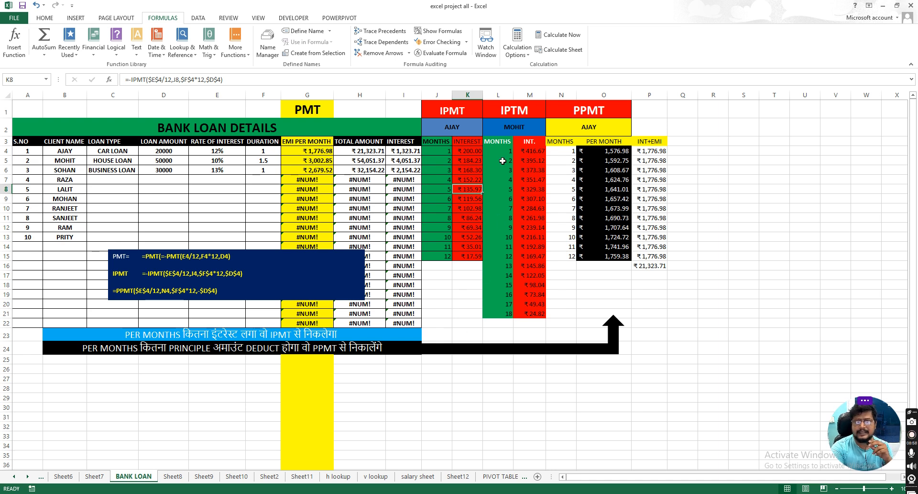
# Step: Highlight the second interest schedule and the monthly principal values in O4:O15, and inspect the PPMT formula for month 8 in O11
pyautogui.moveTo(491, 132); pyautogui.dragTo(531, 324)
pyautogui.click(540, 305)
pyautogui.moveTo(606, 148); pyautogui.dragTo(607, 258)
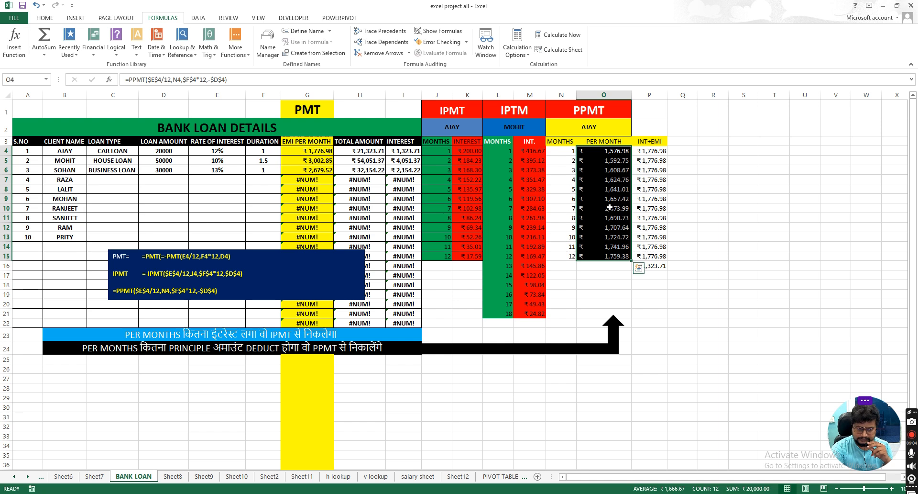
pyautogui.click(602, 218)
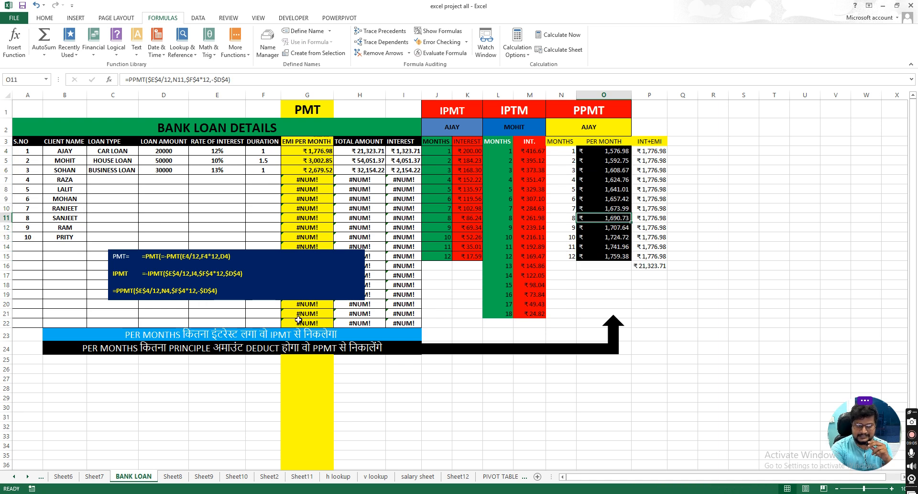
# Step: Highlight the IPMT line in the navy formula note and compare the interest-plus-principal formula in P4 with the PPMT formula in O4
pyautogui.click(117, 276)
pyautogui.moveTo(114, 273); pyautogui.dragTo(246, 273)
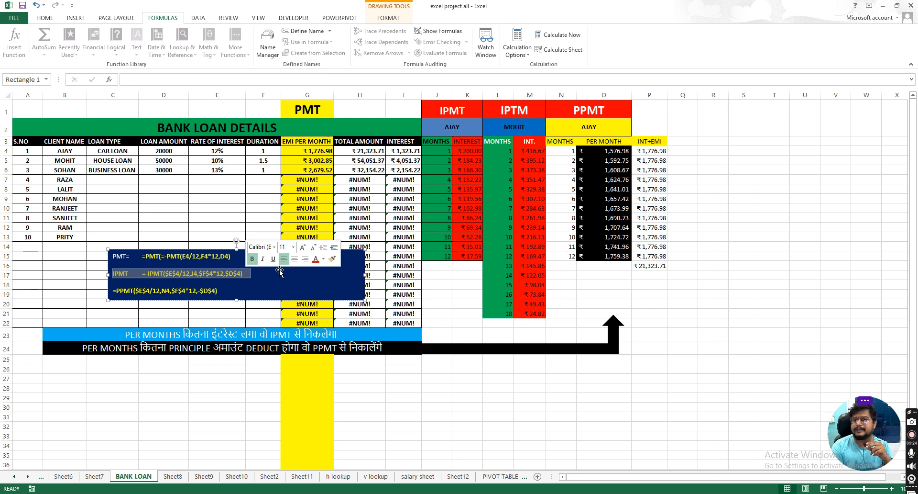
pyautogui.click(647, 151)
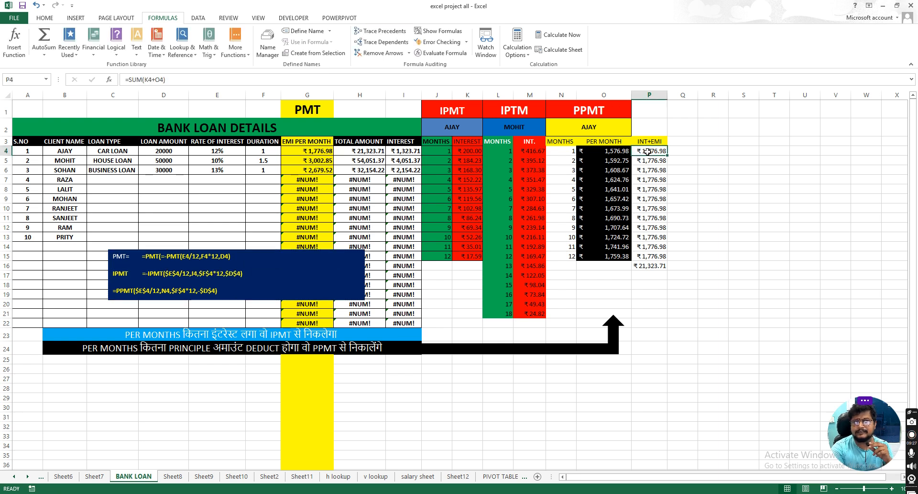
pyautogui.click(602, 152)
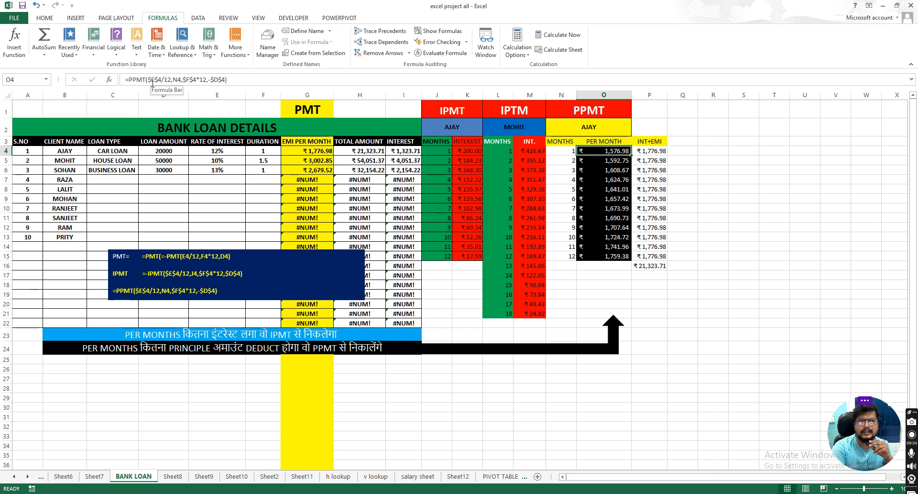
# Step: Delete the navy note box that lists the PMT, IPMT and PPMT formulas
pyautogui.click(330, 270)
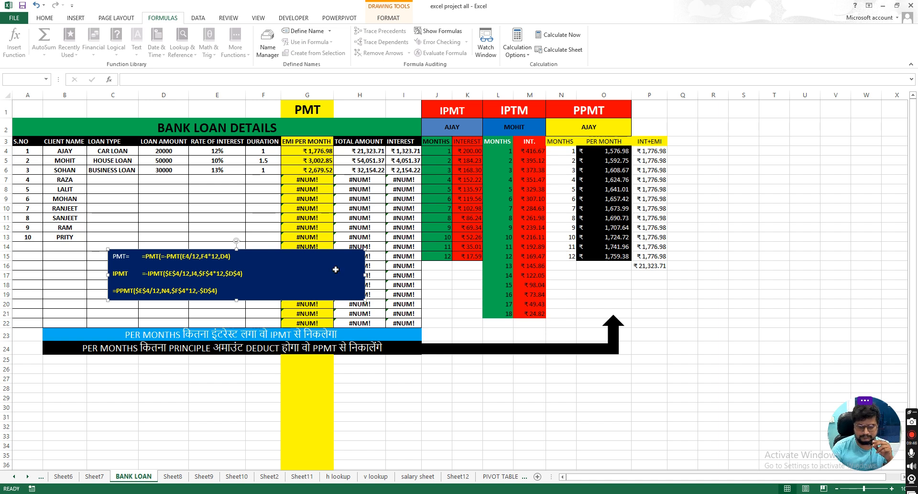
pyautogui.press('Delete')
# Step: Review the house loan's amount, interest rate and duration in row 5 and inspect its PMT formula in G5
pyautogui.click(166, 160)
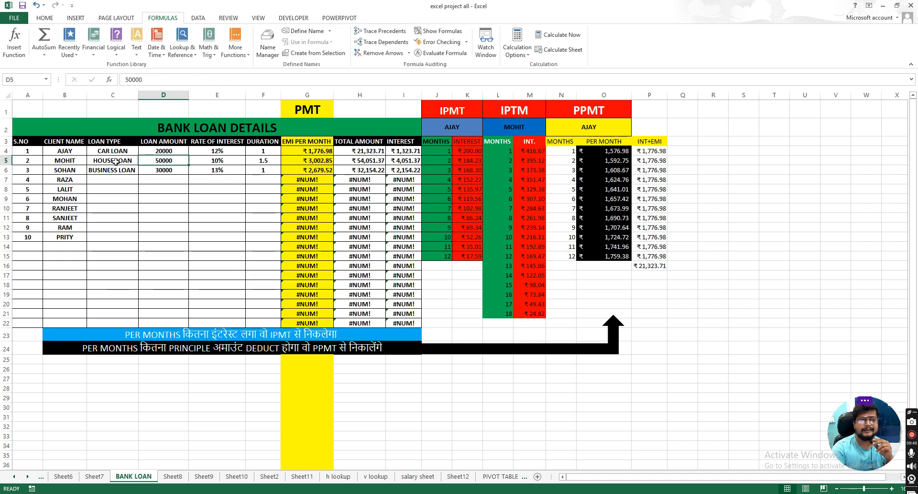
pyautogui.click(77, 161)
pyautogui.click(173, 161)
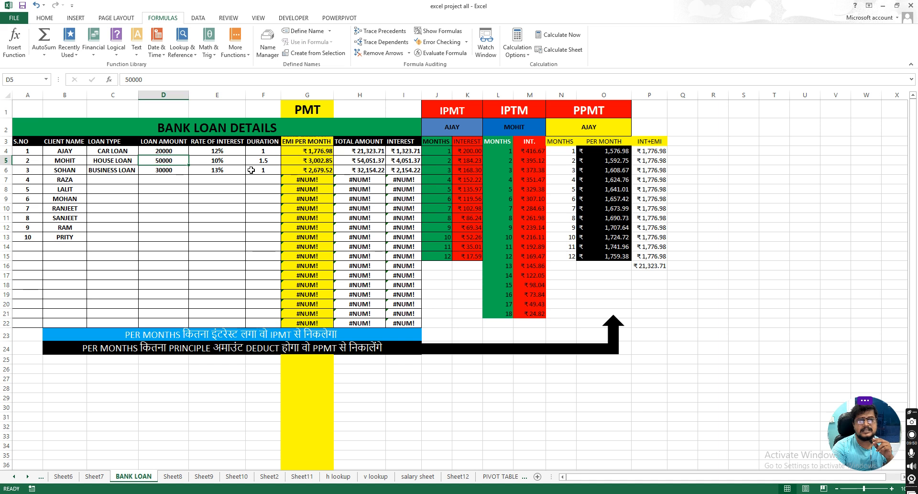
pyautogui.click(228, 163)
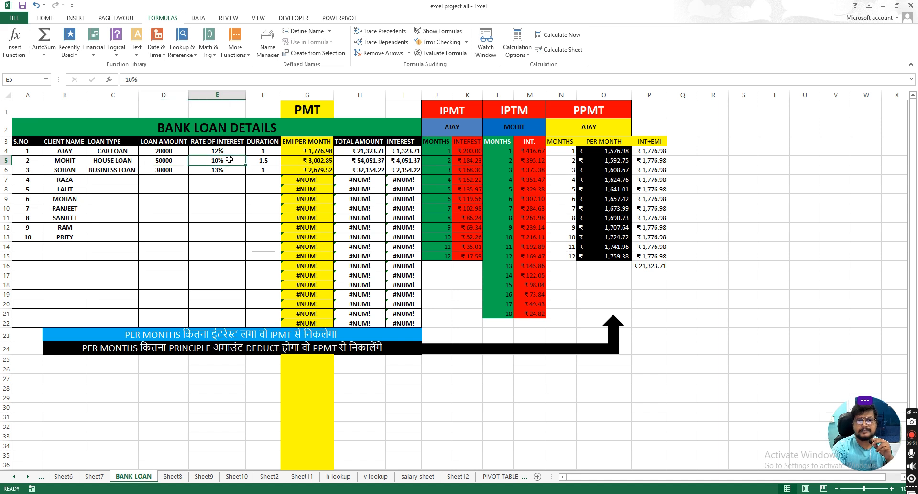
pyautogui.click(272, 163)
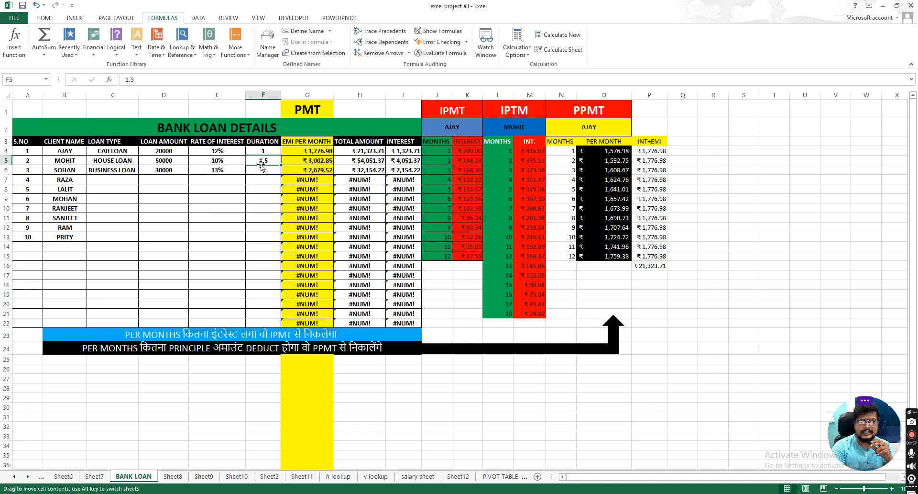
pyautogui.click(173, 162)
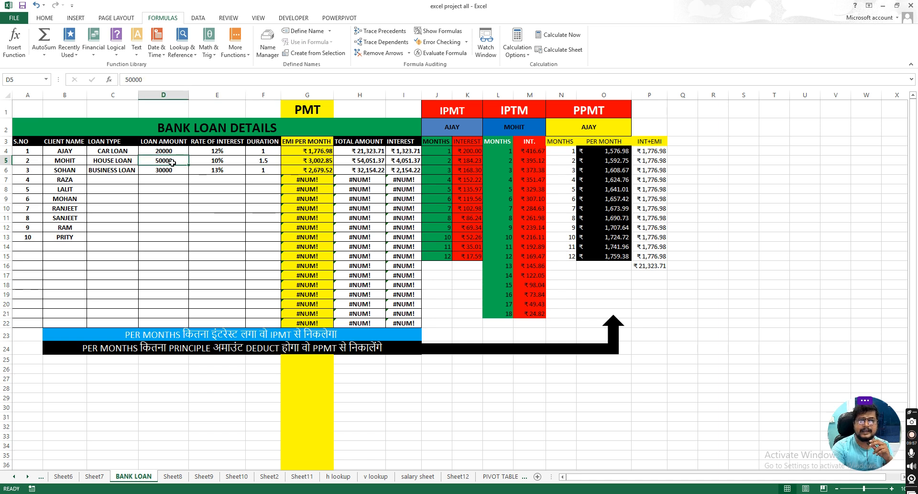
pyautogui.click(320, 164)
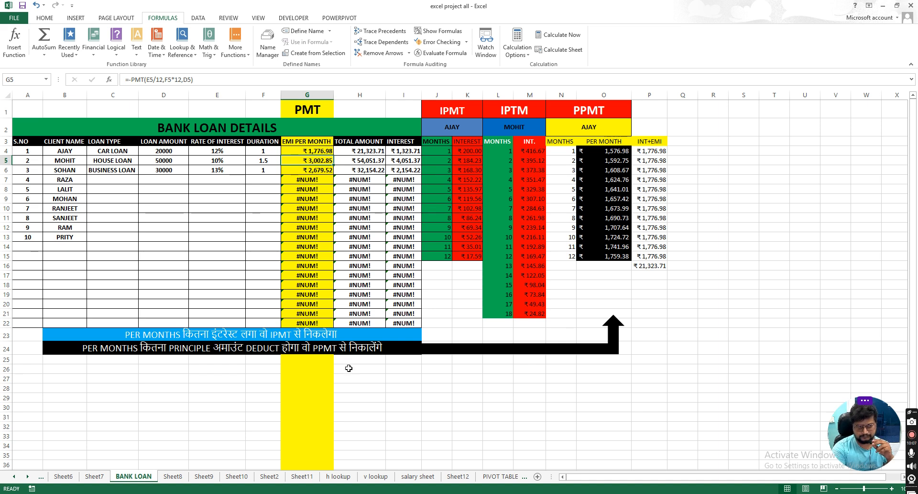
# Step: Enter sample loan values in row 29: 50000 in L29, 15 in M29 and 2 in N29
pyautogui.click(497, 407)
pyautogui.click(497, 396)
pyautogui.write('50000')
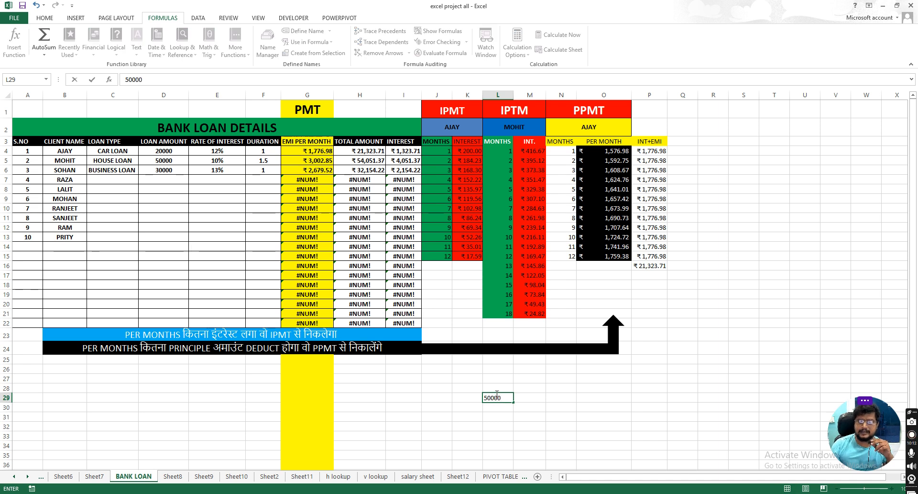
pyautogui.press('Tab')
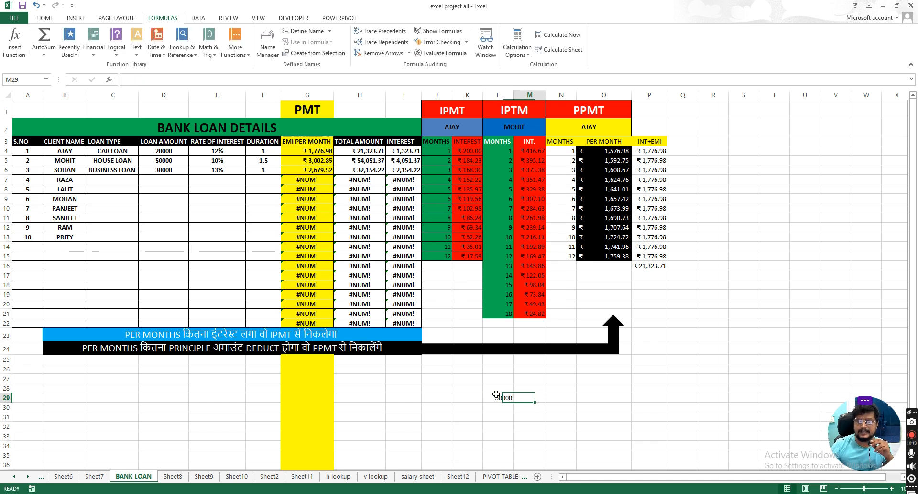
pyautogui.write('15')
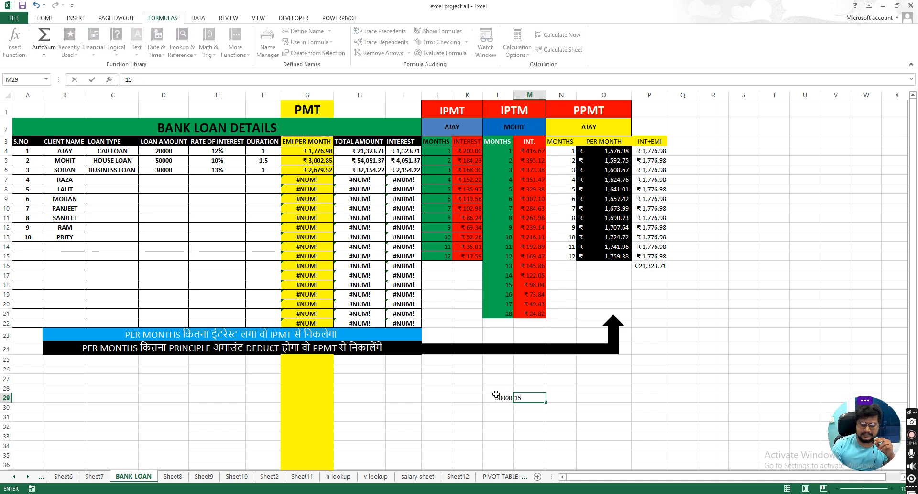
pyautogui.press('Tab')
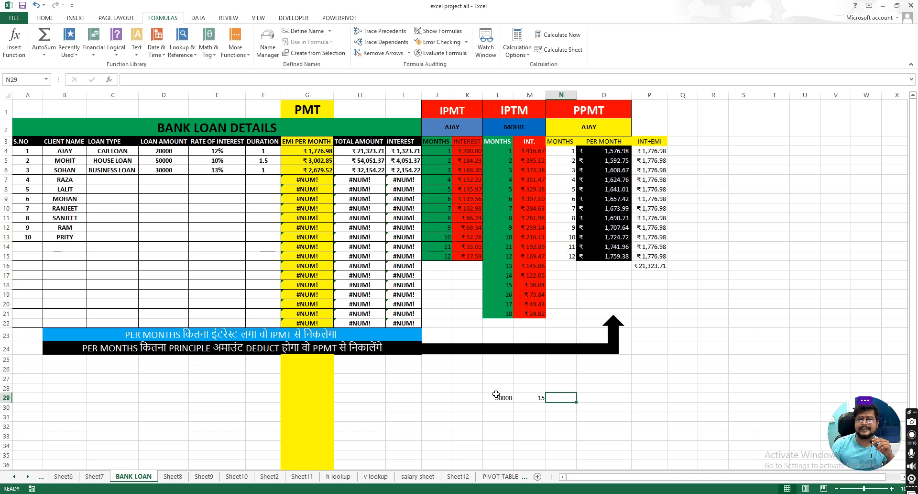
pyautogui.write('2')
pyautogui.press('Tab')
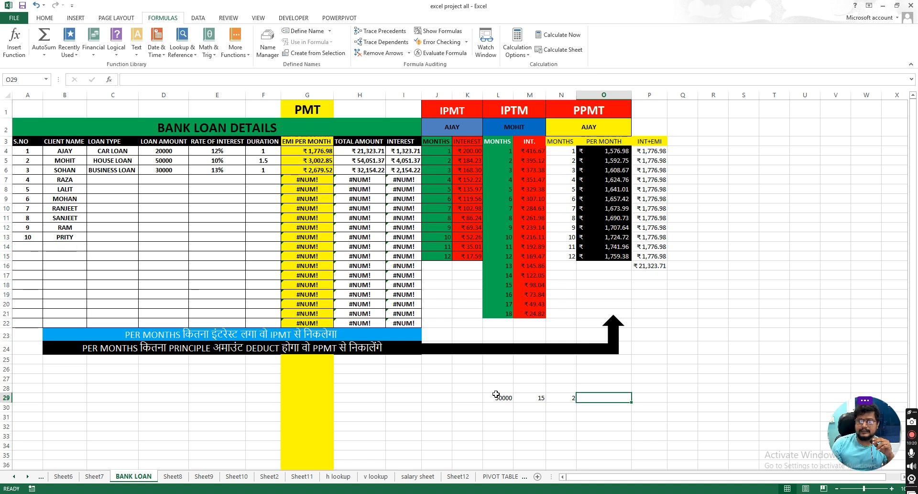
# Step: Add the headings PRINCIPLE in L28 and RATE in M28 above the sample loan values
pyautogui.press('Left')
pyautogui.press('Left')
pyautogui.press('Up')
pyautogui.press('Left')
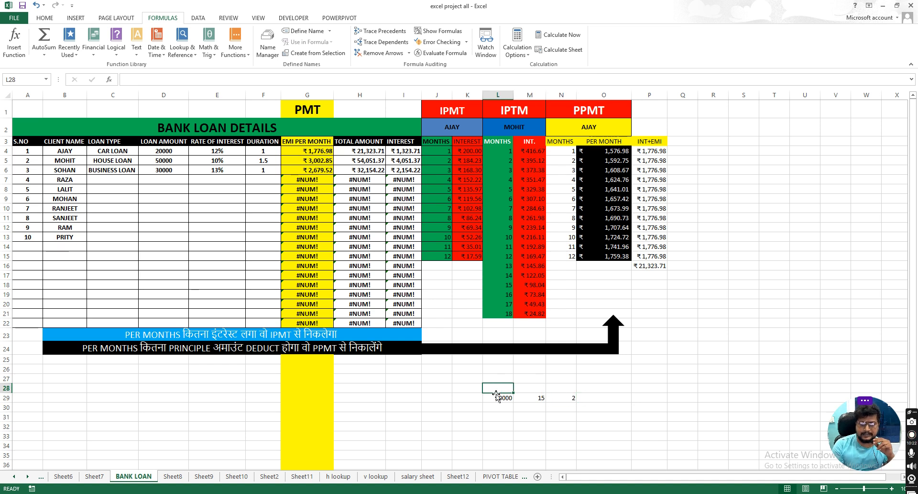
pyautogui.write('PRI')
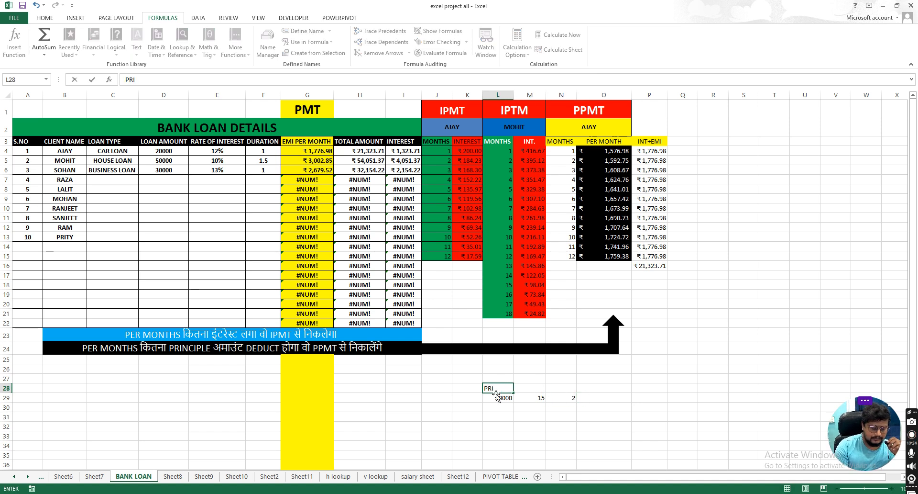
pyautogui.write('NCIPLE')
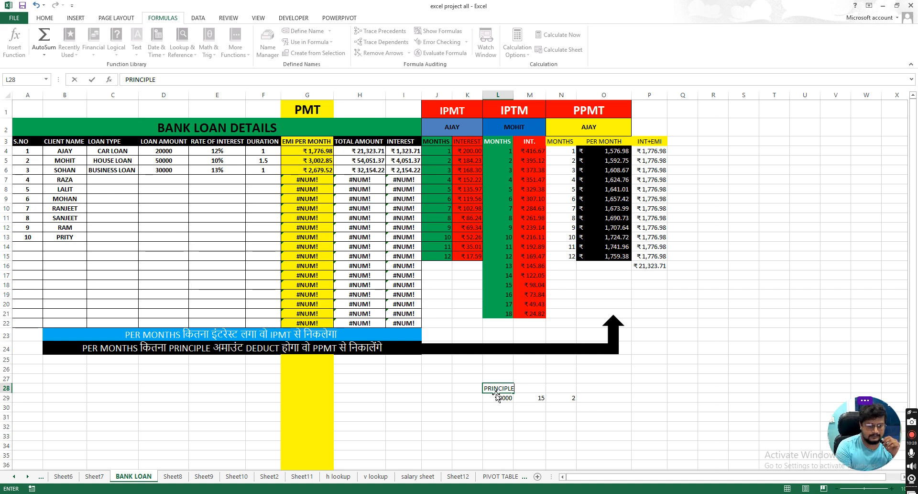
pyautogui.press('Tab')
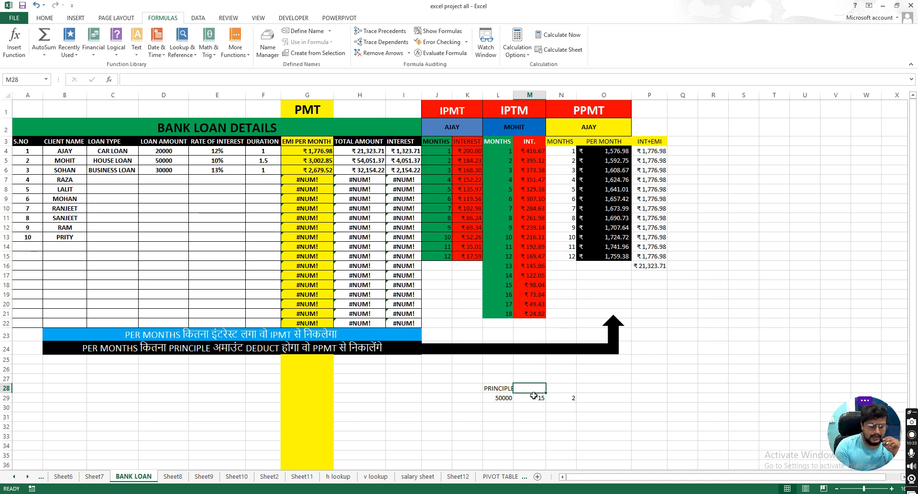
pyautogui.write('RATE')
pyautogui.press('Tab')
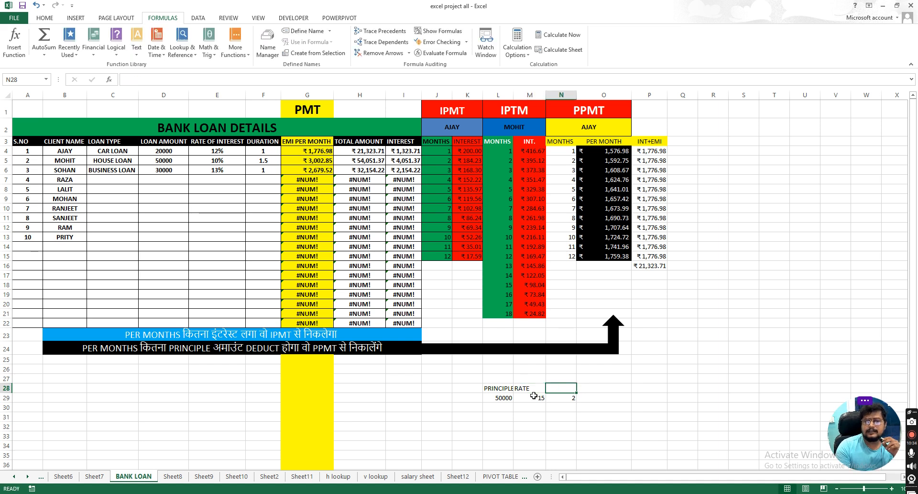
# Step: Add the headings DURATION in N28 and EMI in O28 to complete the sample loan's header row
pyautogui.write('DUR')
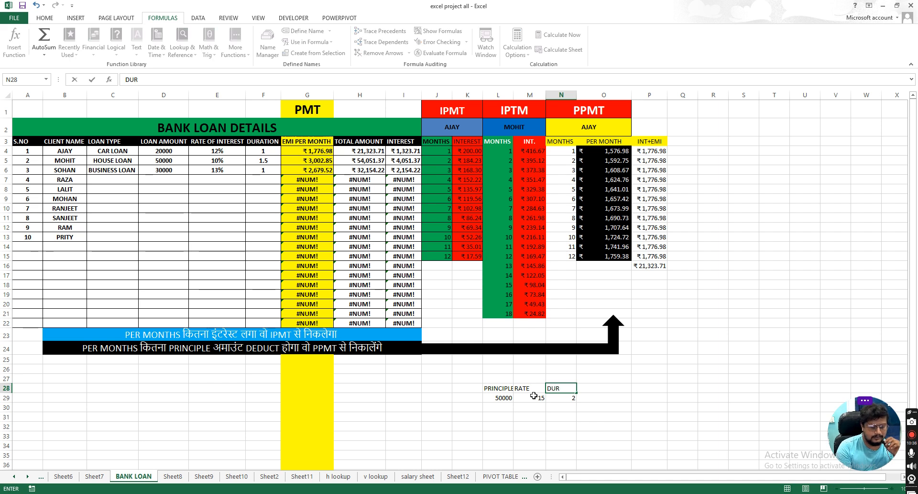
pyautogui.write('ATION')
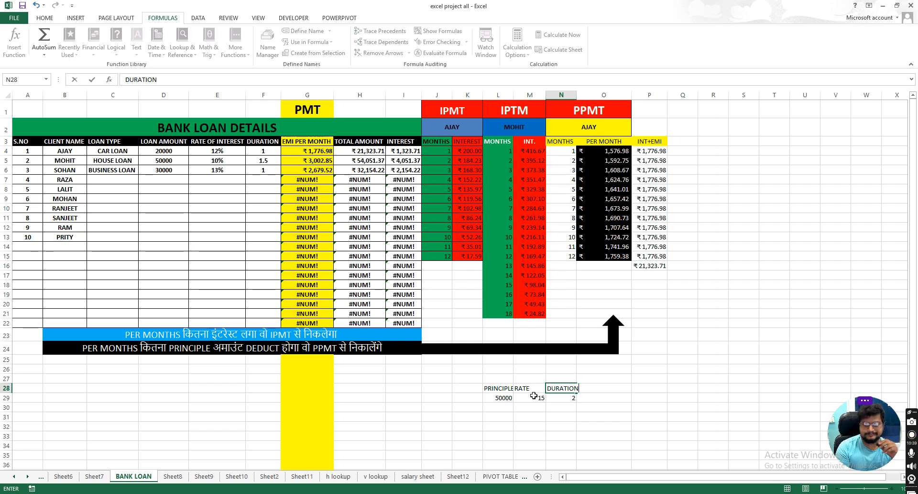
pyautogui.click(606, 396)
pyautogui.click(608, 387)
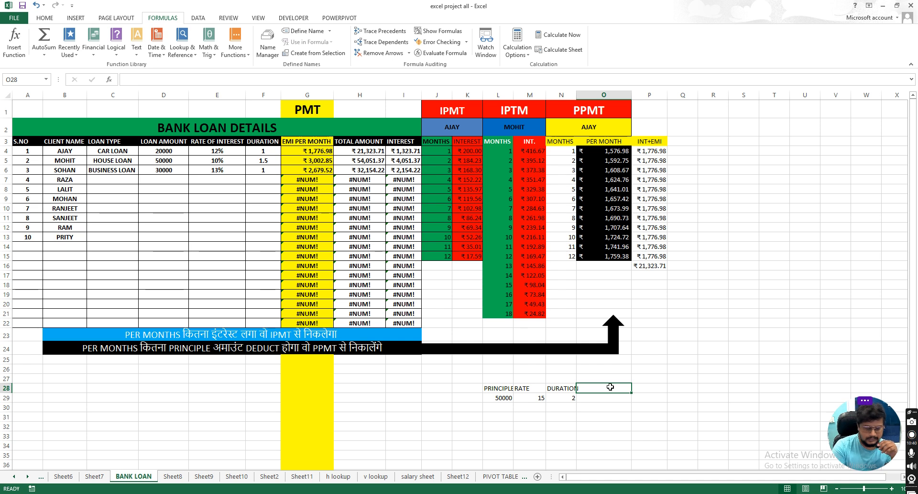
pyautogui.write('EMI')
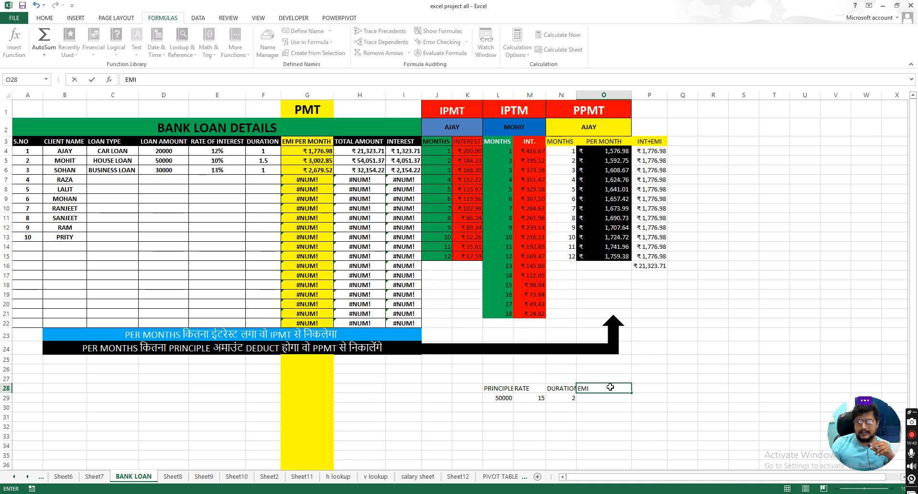
pyautogui.press('Return')
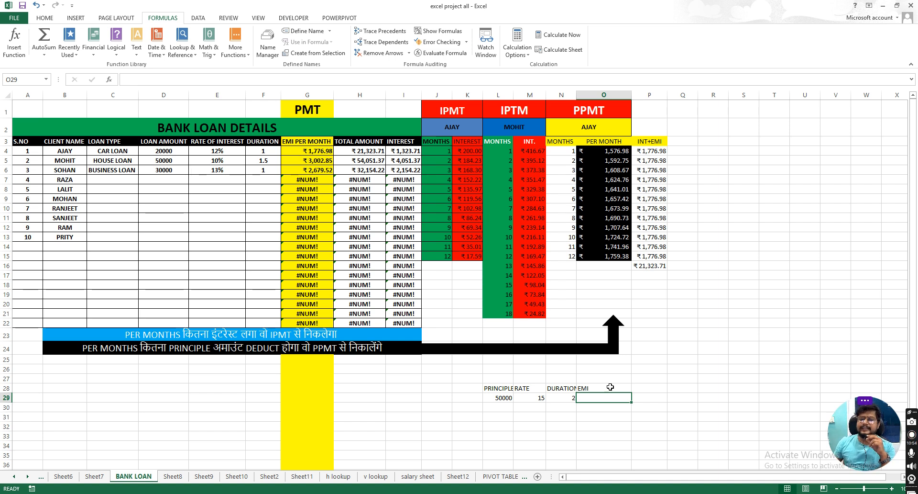
# Step: Autofit the widths of columns N, M and L to their contents
pyautogui.click(555, 391)
pyautogui.moveTo(577, 95); pyautogui.dragTo(546, 99)
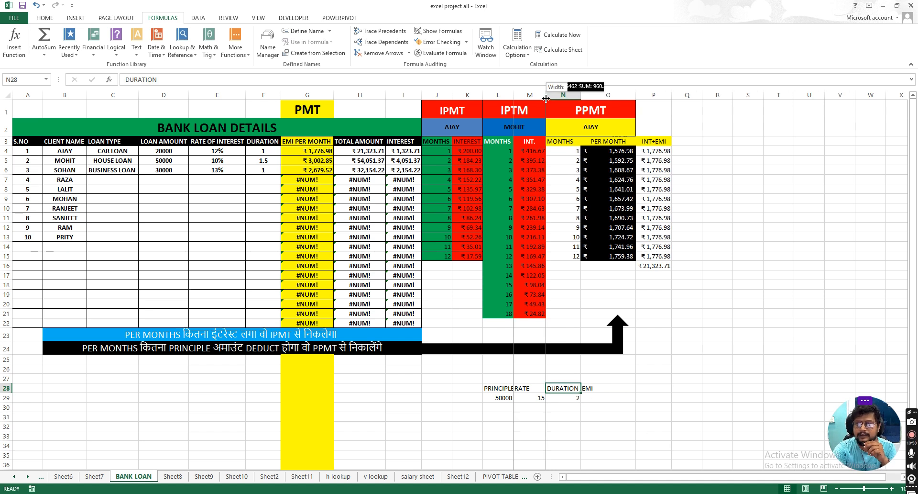
pyautogui.doubleClick(546, 99)
pyautogui.doubleClick(513, 97)
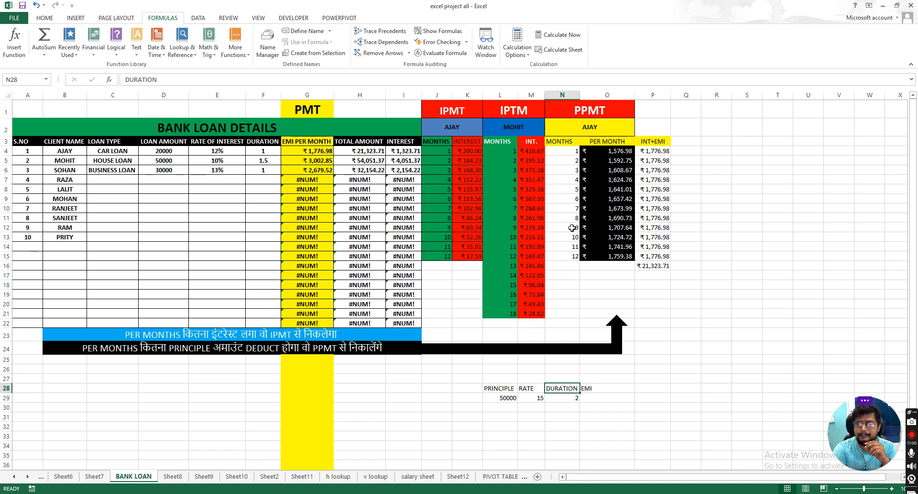
# Step: Review the sample loan's principal, rate and duration in L29:N29 and select the empty EMI cell O29
pyautogui.click(603, 390)
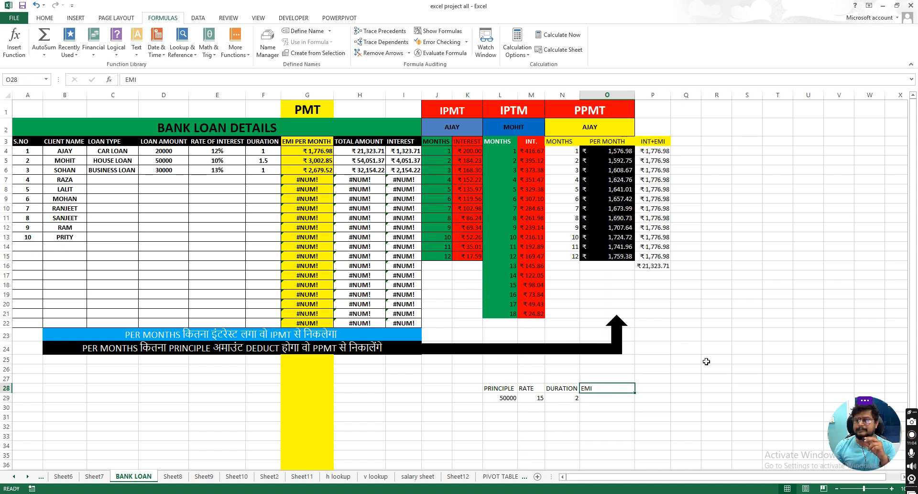
pyautogui.click(593, 398)
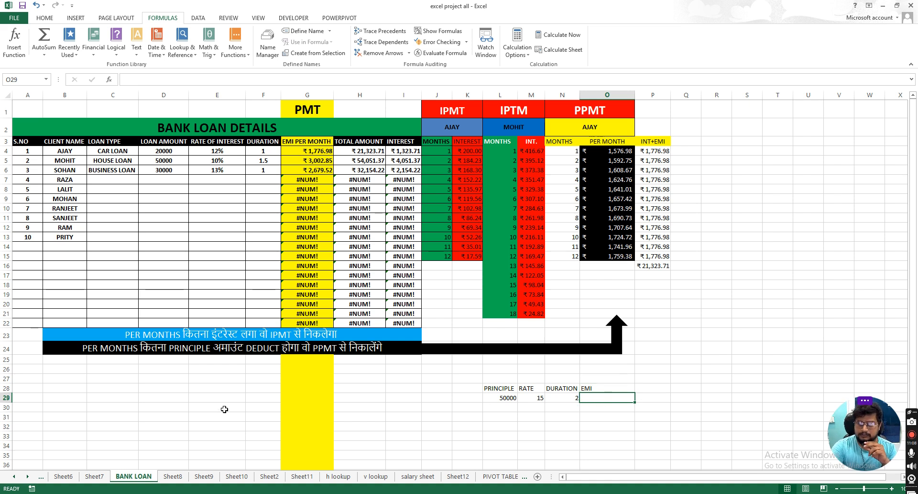
pyautogui.click(503, 398)
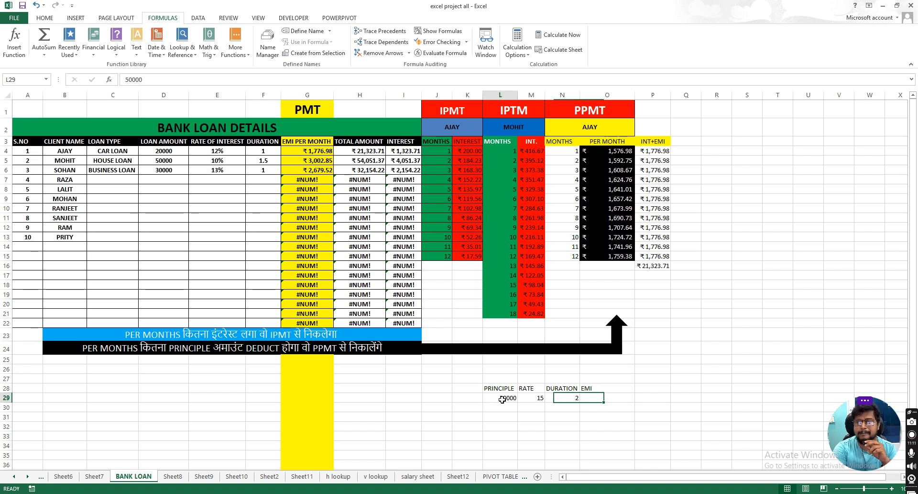
pyautogui.click(533, 398)
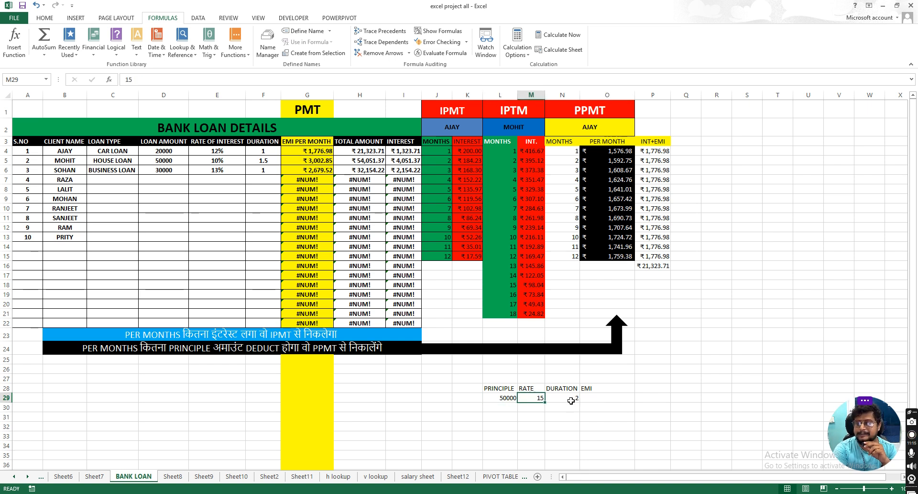
pyautogui.click(570, 400)
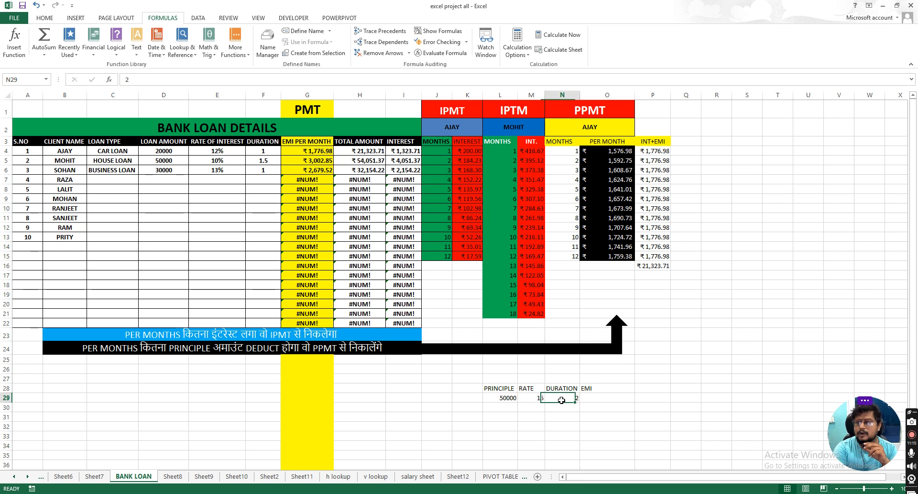
pyautogui.click(599, 398)
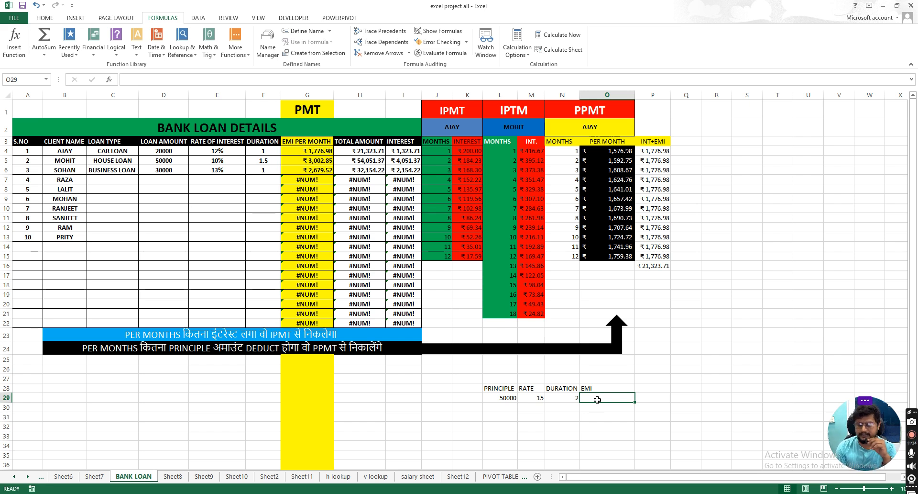
pyautogui.write('=P')
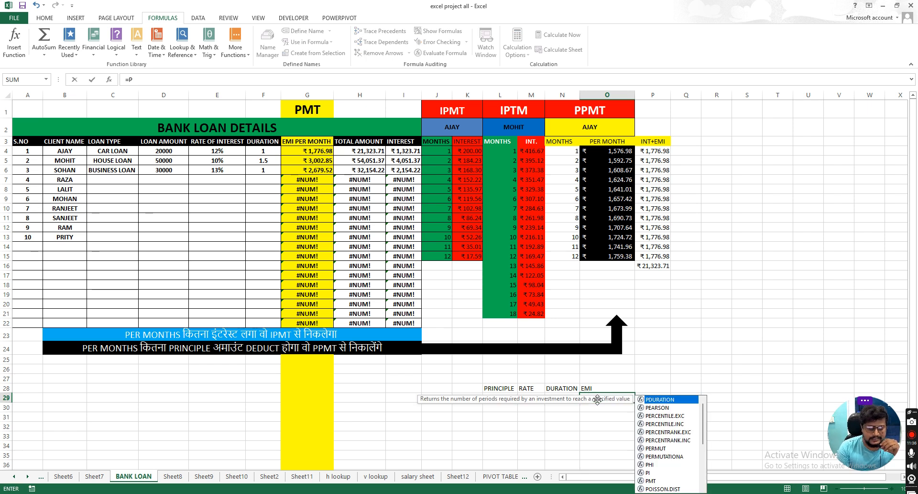
pyautogui.write('MT')
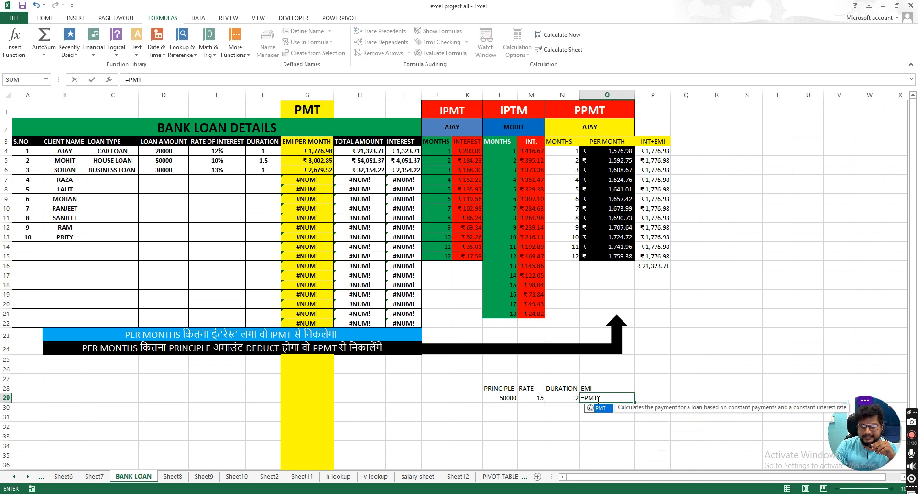
pyautogui.write('(')
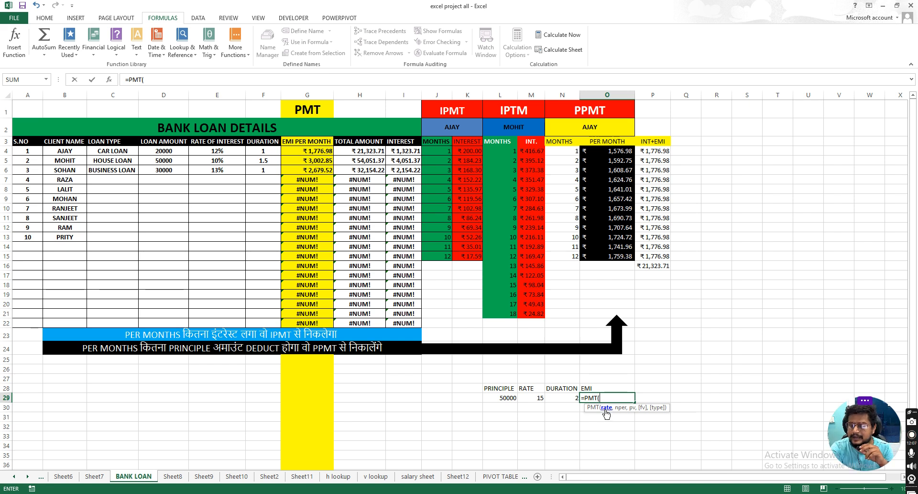
pyautogui.click(537, 398)
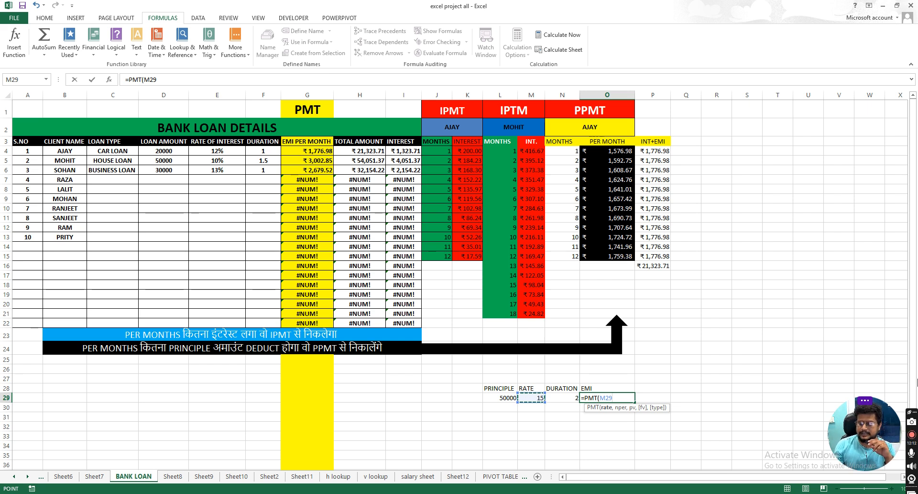
pyautogui.write('*100')
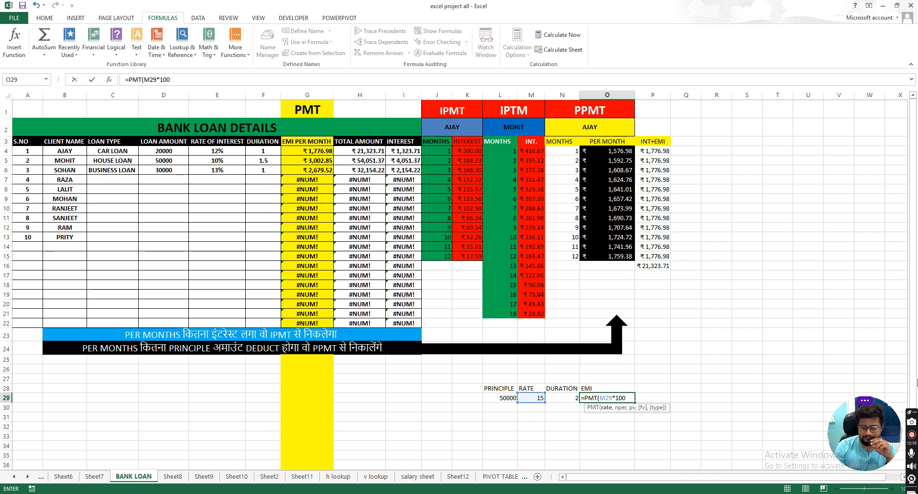
pyautogui.write(',')
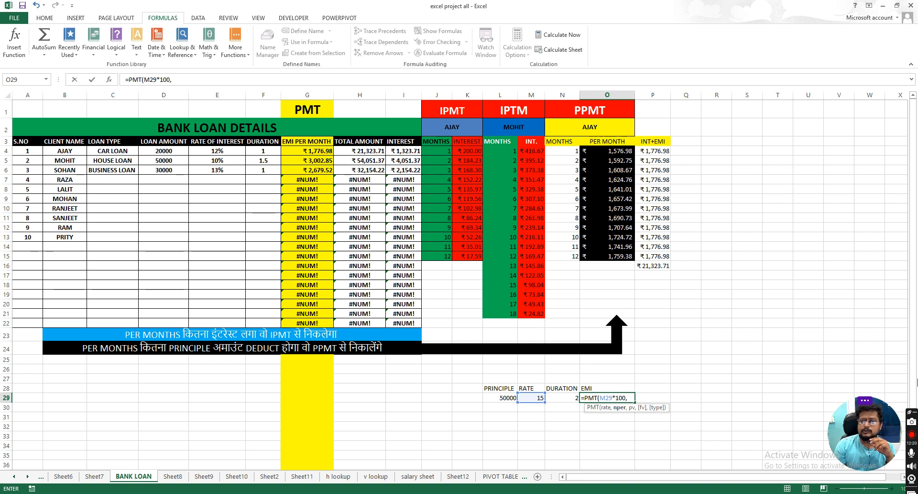
pyautogui.press('BackSpace')
pyautogui.press('BackSpace')
pyautogui.press('BackSpace')
pyautogui.press('BackSpace')
pyautogui.press('BackSpace')
pyautogui.press('BackSpace')
pyautogui.press('BackSpace')
pyautogui.press('BackSpace')
pyautogui.press('BackSpace')
pyautogui.press('BackSpace')
pyautogui.press('BackSpace')
pyautogui.press('BackSpace')
pyautogui.press('BackSpace')
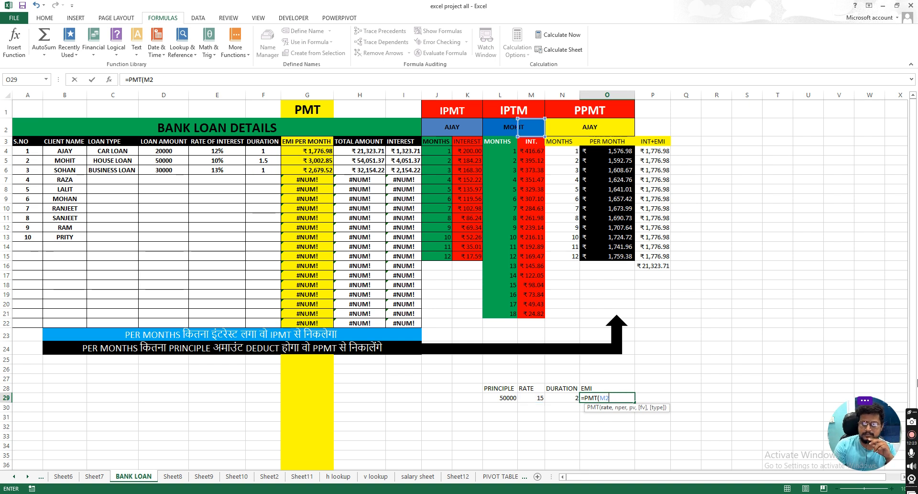
pyautogui.click(617, 444)
# Step: Consult the PMT formula in G4 and enter =PMT(M29*12,N29*12,L29) in O29 as the sample loan's EMI
pyautogui.click(311, 152)
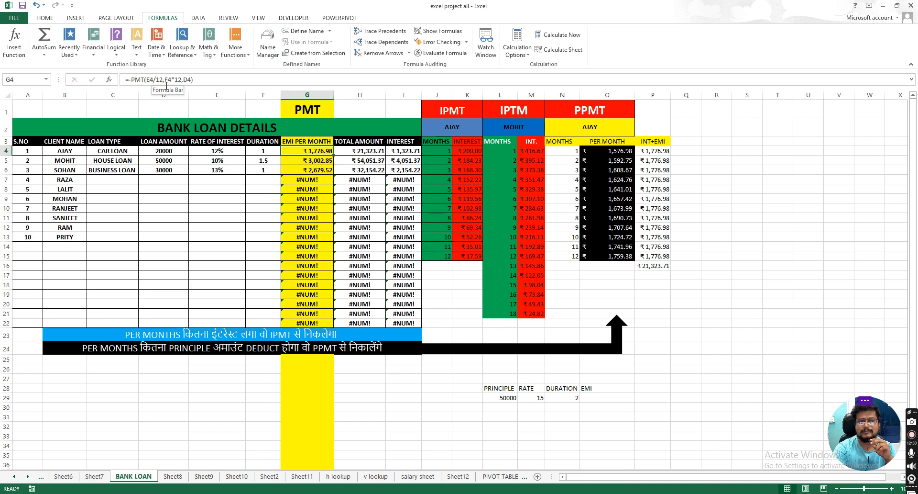
pyautogui.click(576, 390)
pyautogui.click(605, 400)
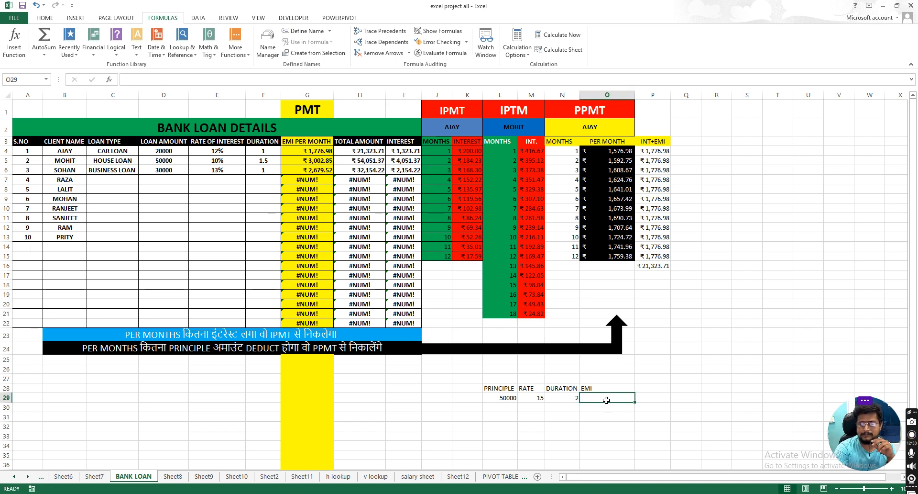
pyautogui.write('=PM')
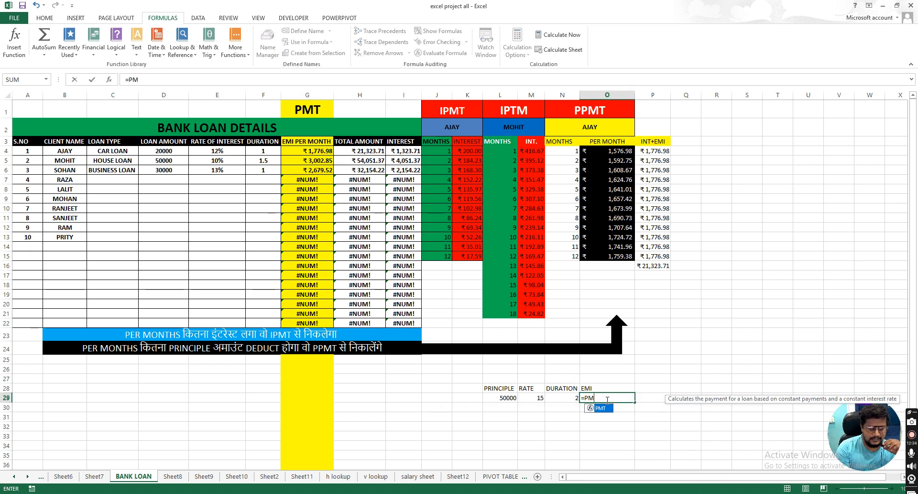
pyautogui.write('T(')
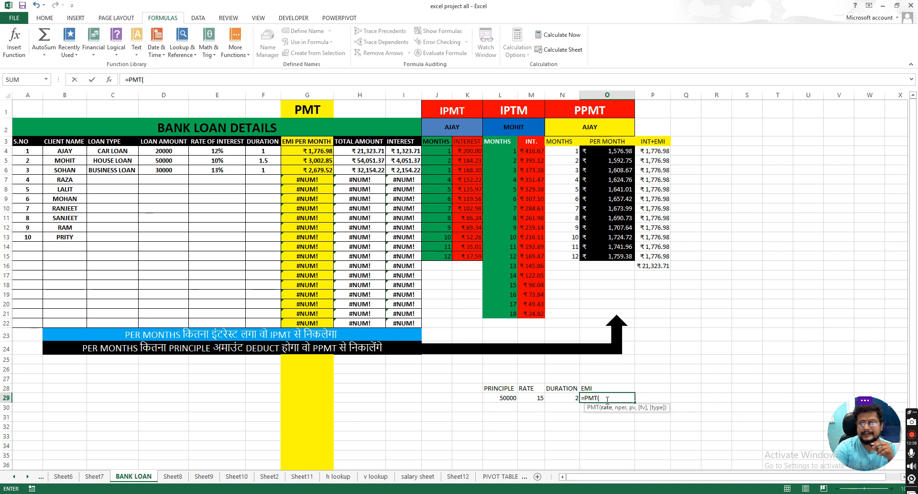
pyautogui.click(540, 397)
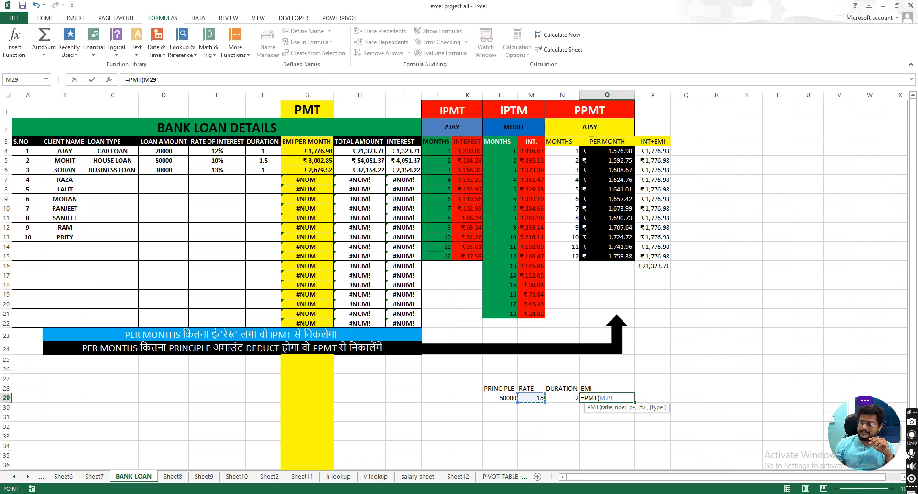
pyautogui.write('*12')
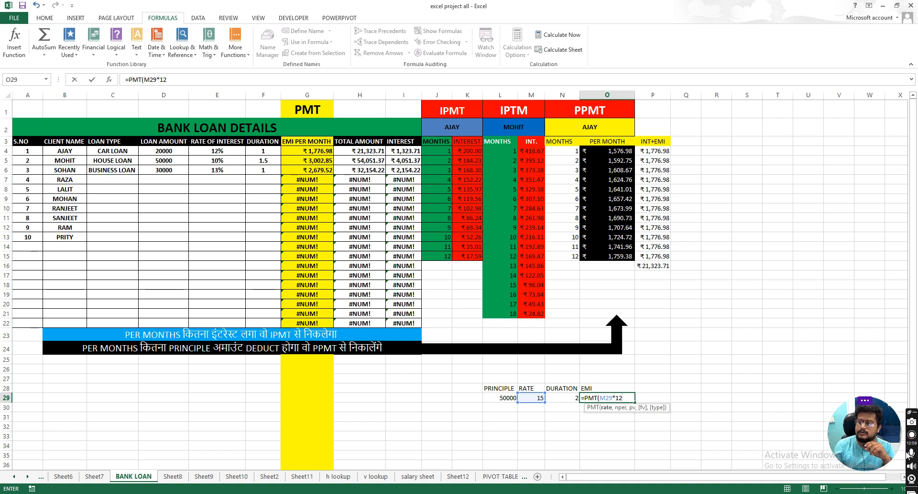
pyautogui.write(',')
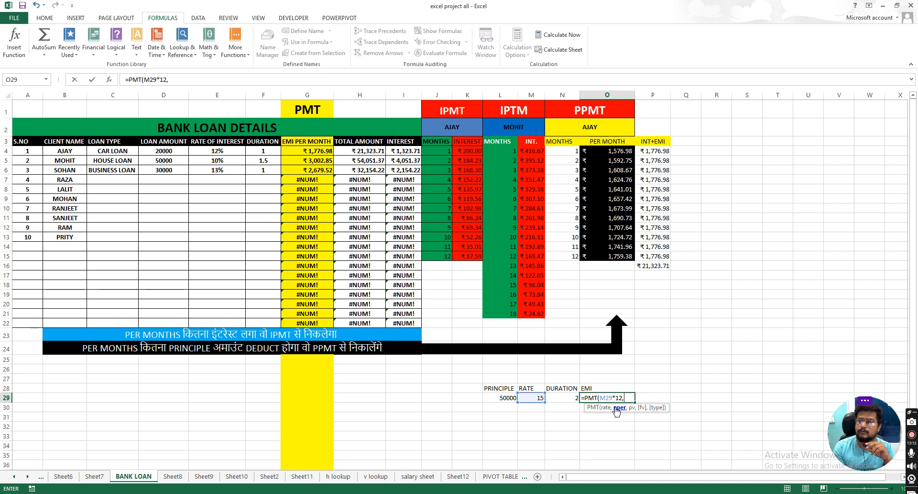
pyautogui.click(570, 395)
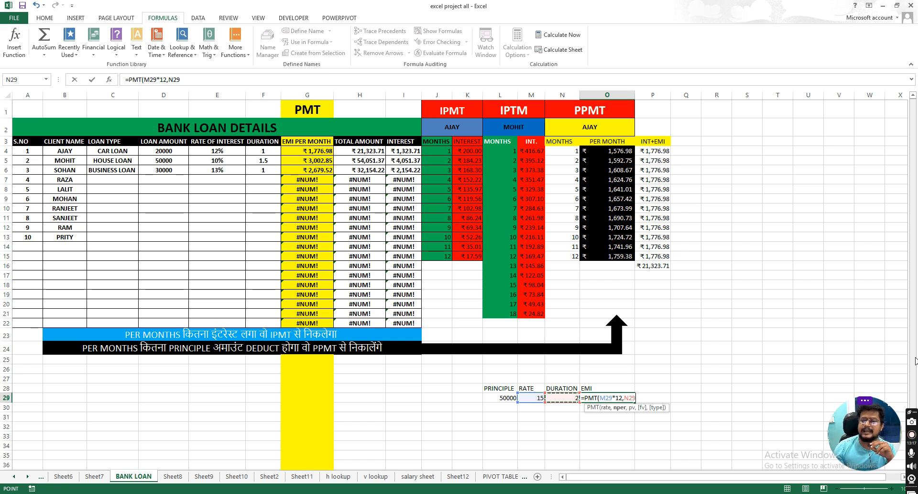
pyautogui.write('*12')
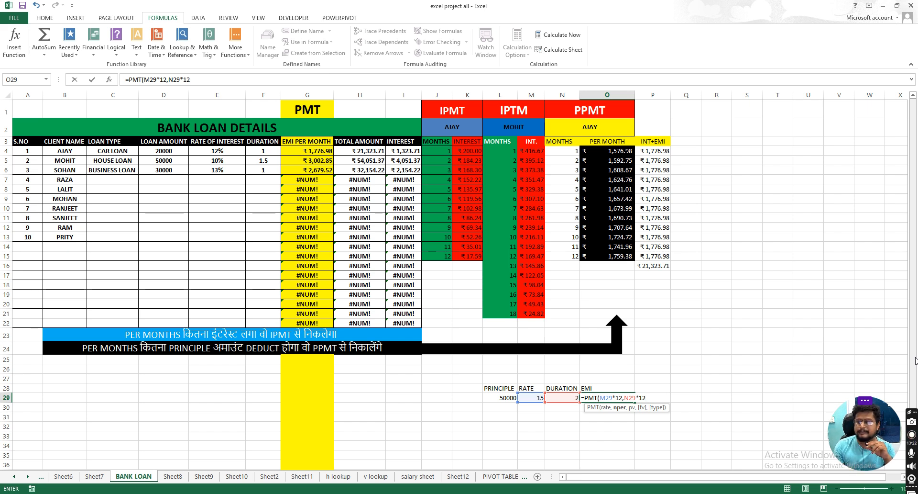
pyautogui.write(',')
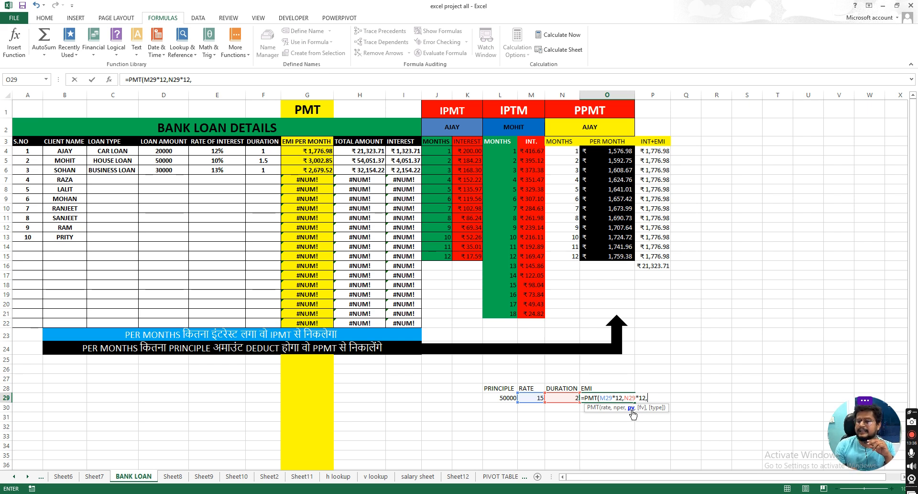
pyautogui.click(498, 397)
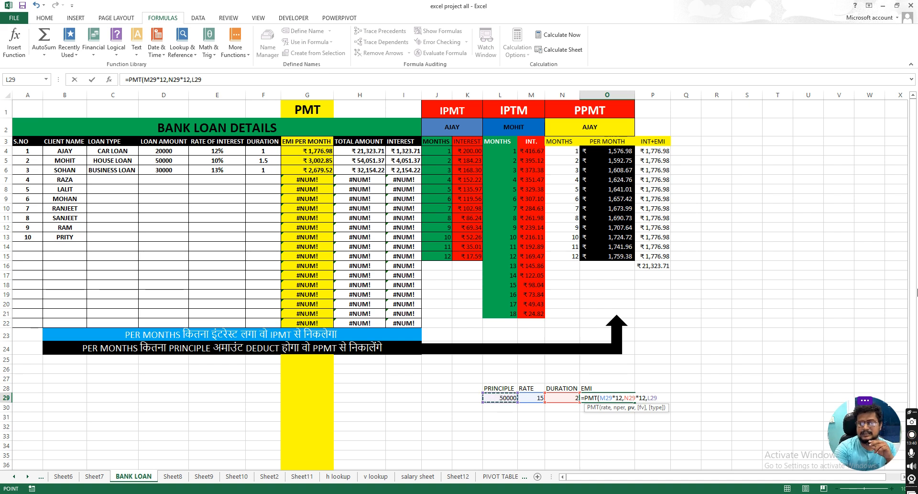
pyautogui.write(')')
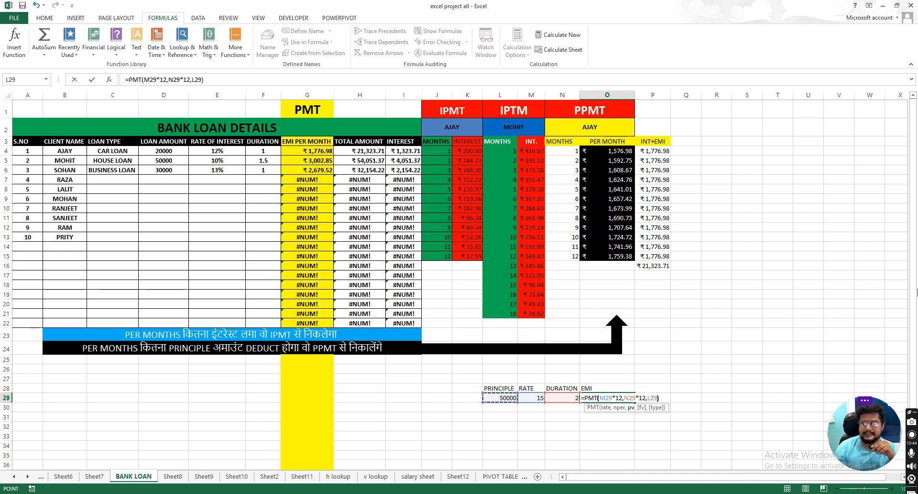
pyautogui.press('Return')
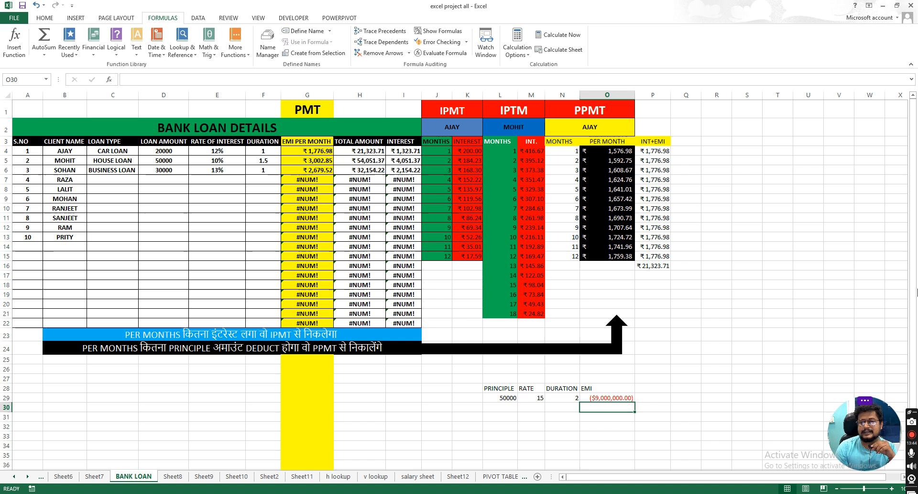
# Step: Compare O29's formula with the PMT formula in G4 and re-enter L29 as the present value argument in O29
pyautogui.click(606, 400)
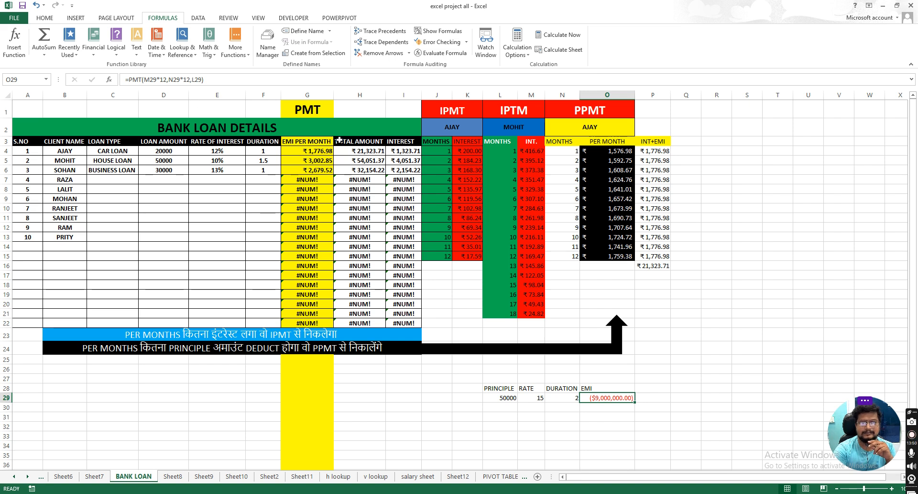
pyautogui.click(320, 150)
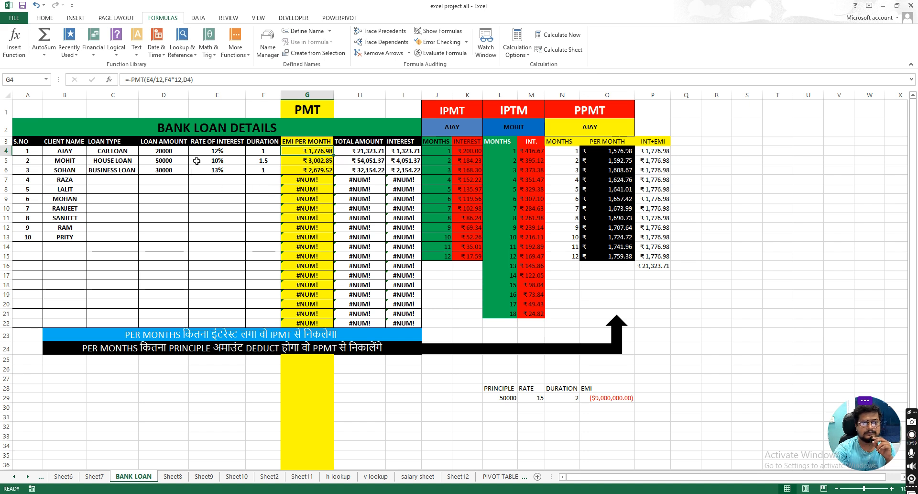
pyautogui.click(621, 397)
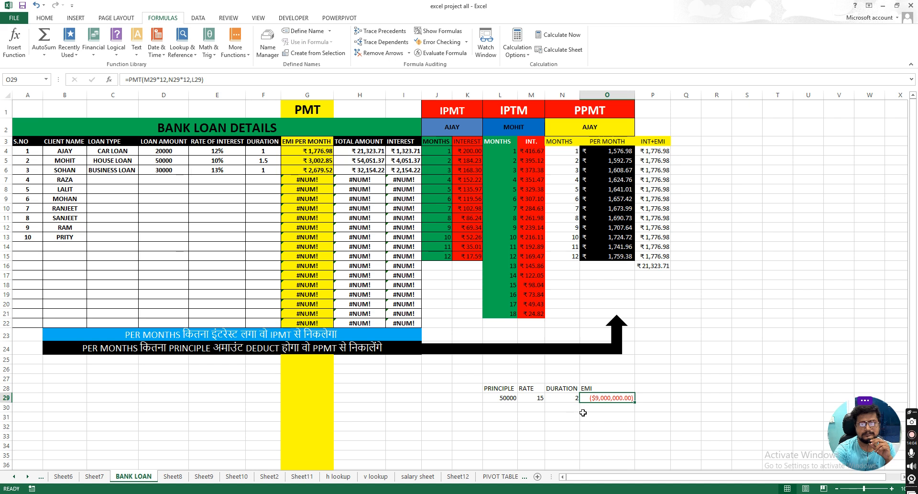
pyautogui.click(205, 80)
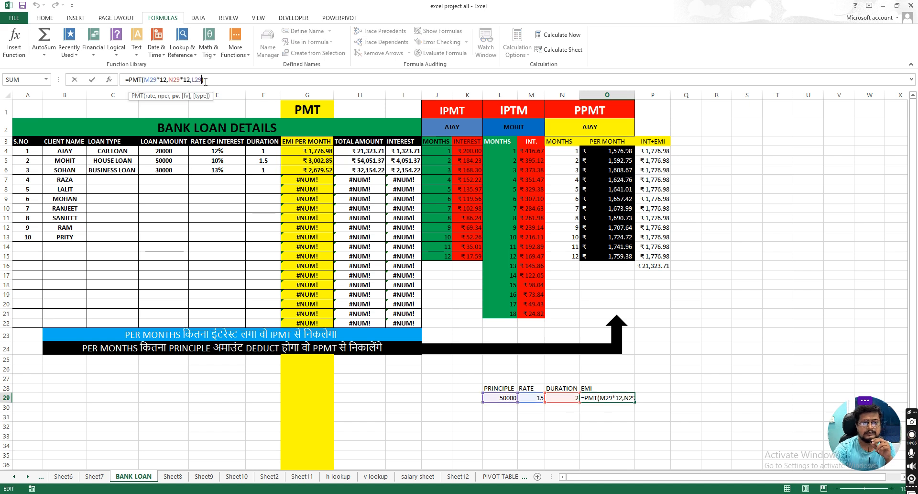
pyautogui.press('BackSpace')
pyautogui.press('BackSpace')
pyautogui.press('BackSpace')
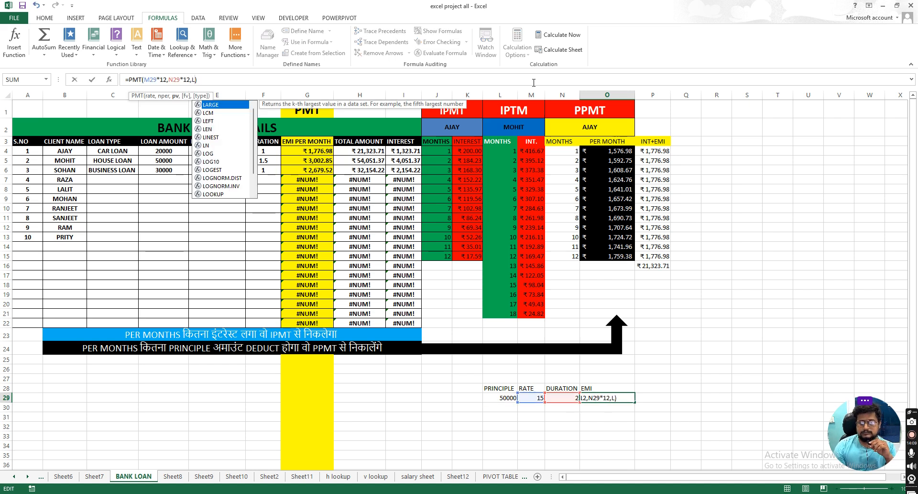
pyautogui.press('BackSpace')
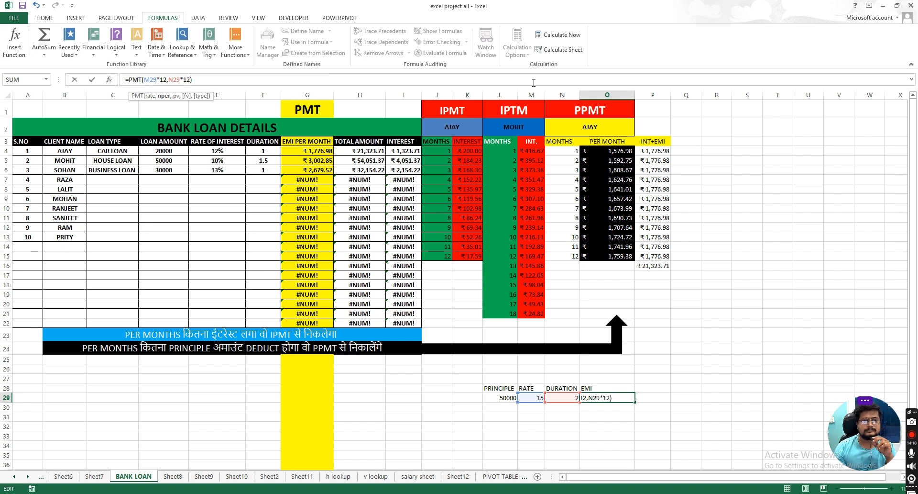
pyautogui.write(',')
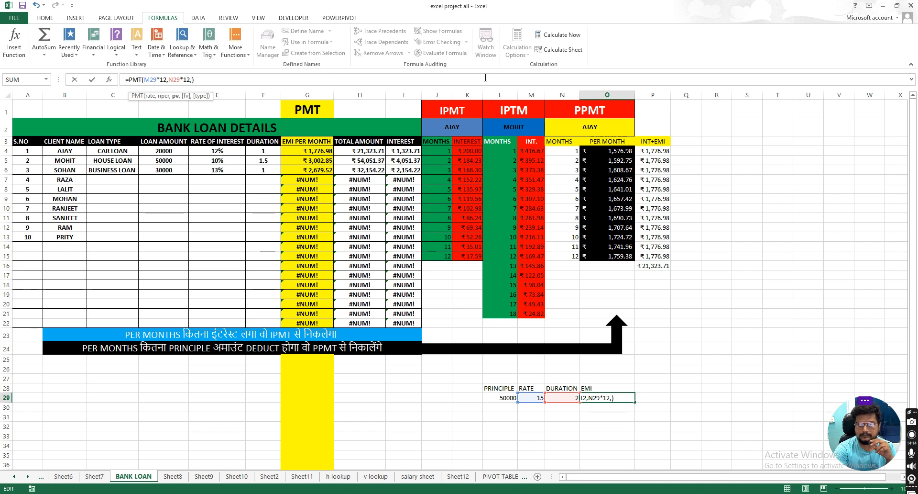
pyautogui.click(500, 398)
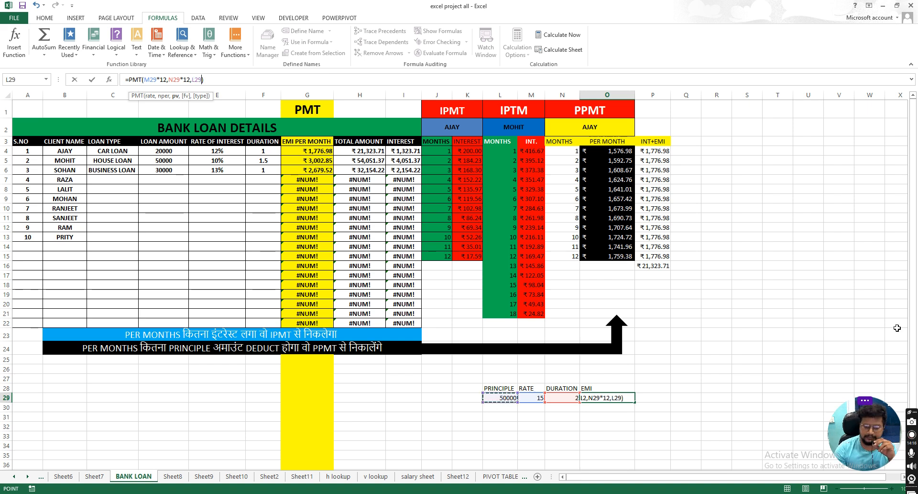
pyautogui.write(')')
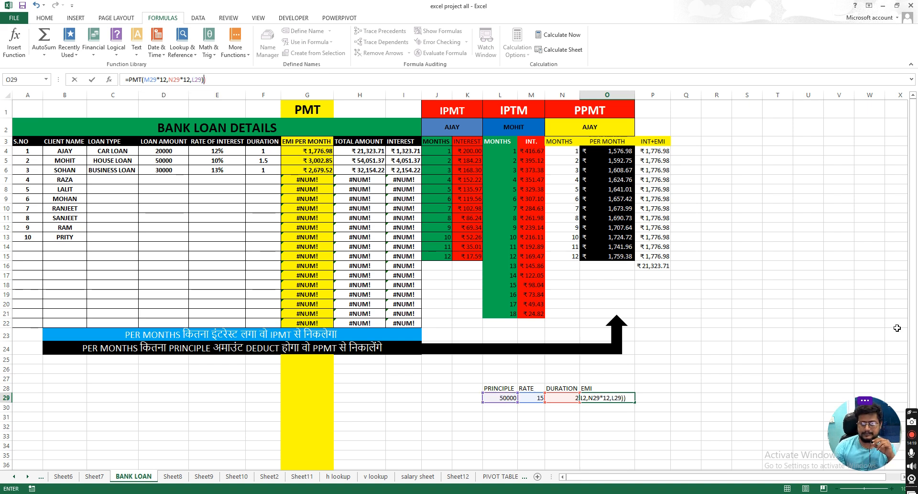
pyautogui.press('Return')
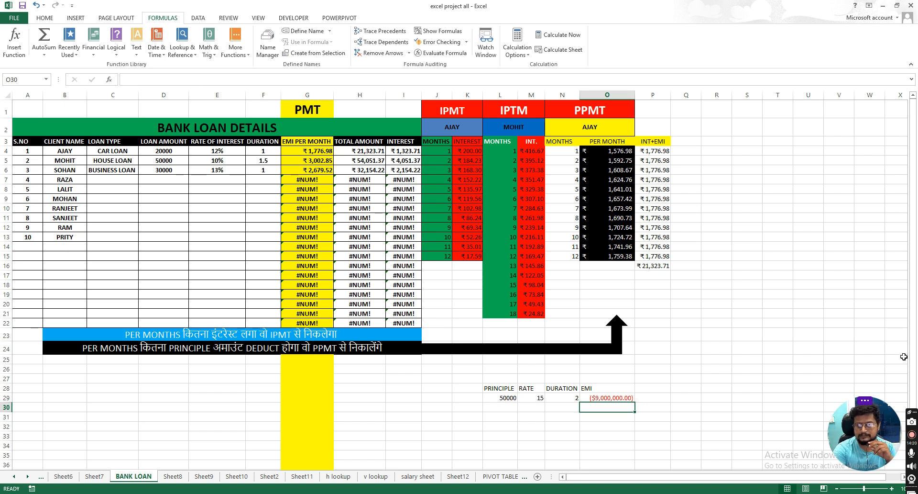
# Step: Clear the sample loan's headings, values and EMI formula from L27:O29 and review the PMT formula in G4
pyautogui.click(604, 398)
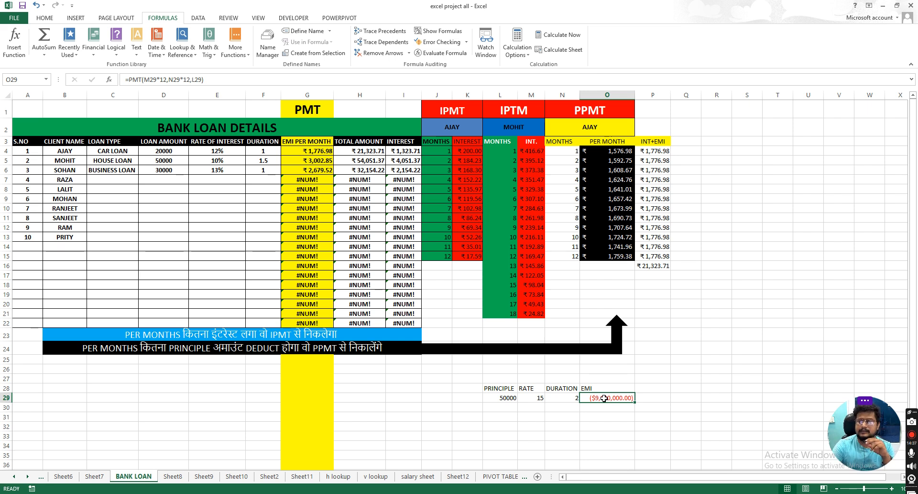
pyautogui.scroll(-1, 604, 398)
pyautogui.moveTo(483, 334); pyautogui.dragTo(622, 353)
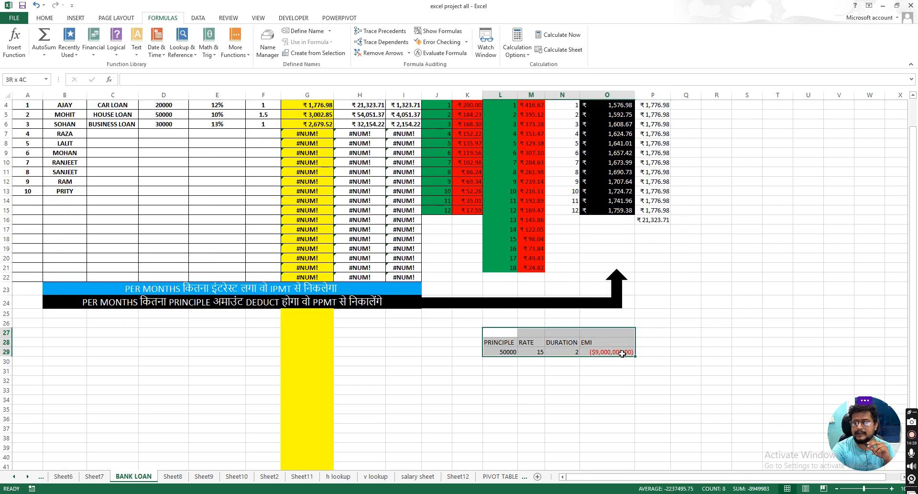
pyautogui.press('Delete')
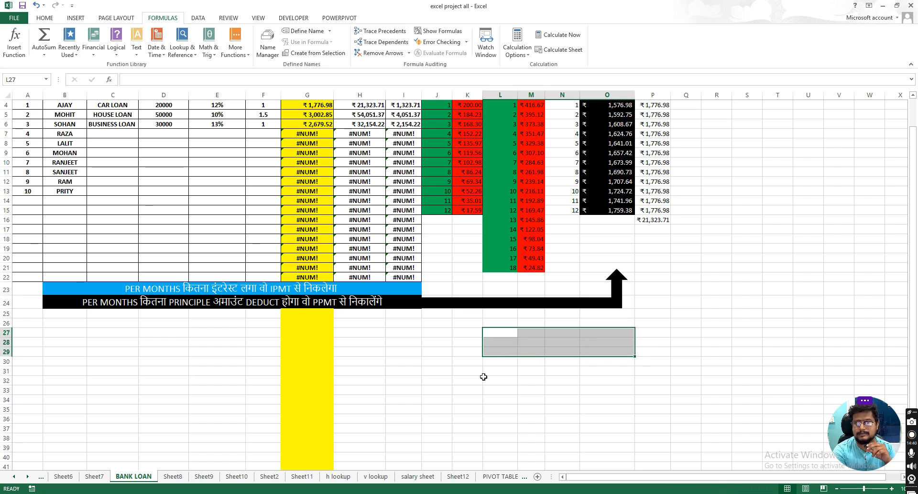
pyautogui.scroll(1, 484, 377)
pyautogui.click(320, 152)
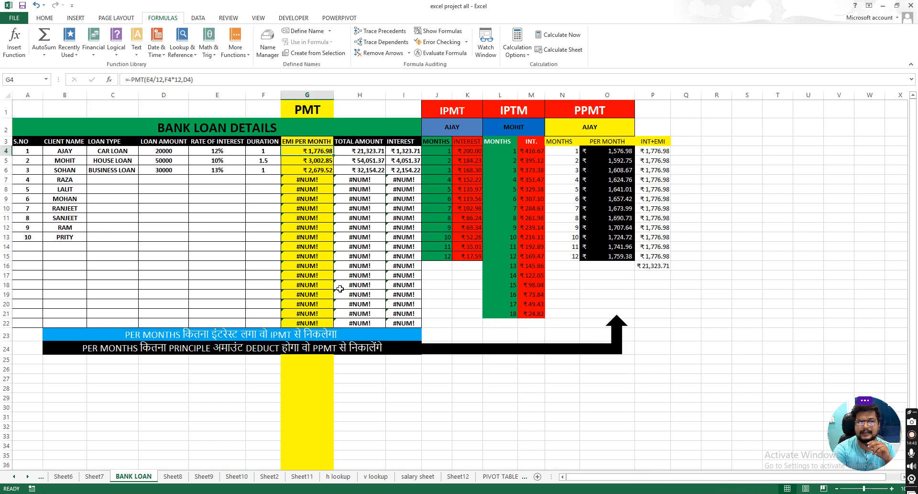
pyautogui.click(525, 380)
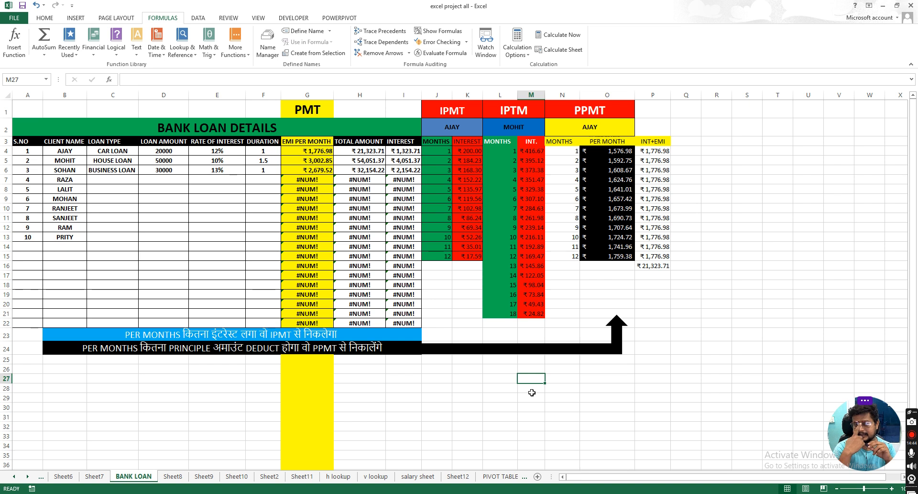